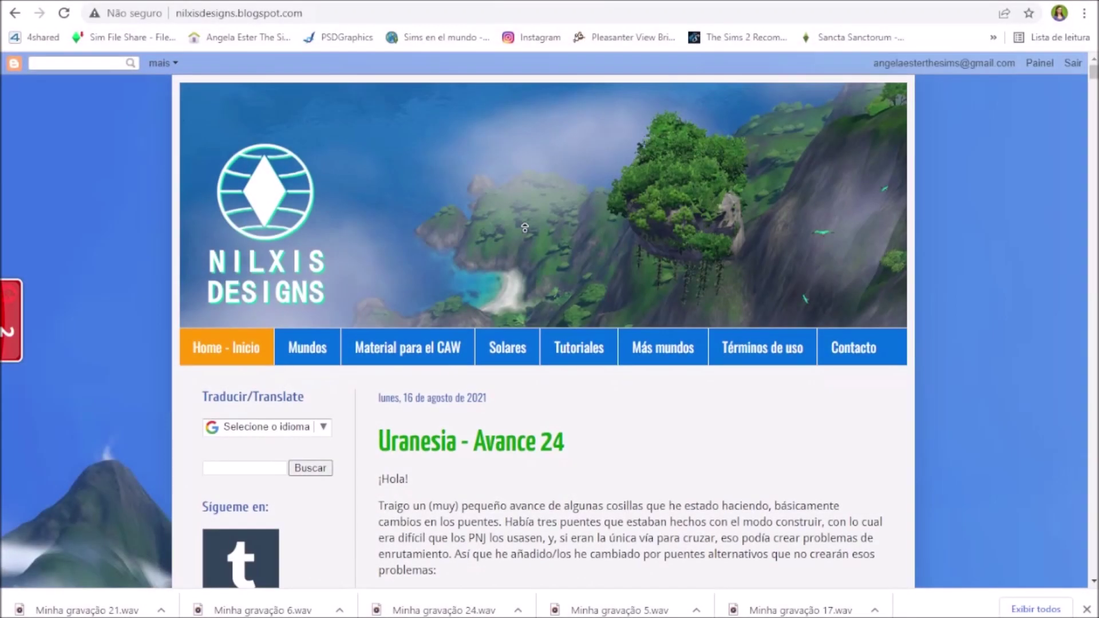
Step: Look over the Nilxis Designs blog's home page and its Mundos page of downloadable worlds
scroll(564, 477, "down", 1)
scroll(563, 478, "down", 20)
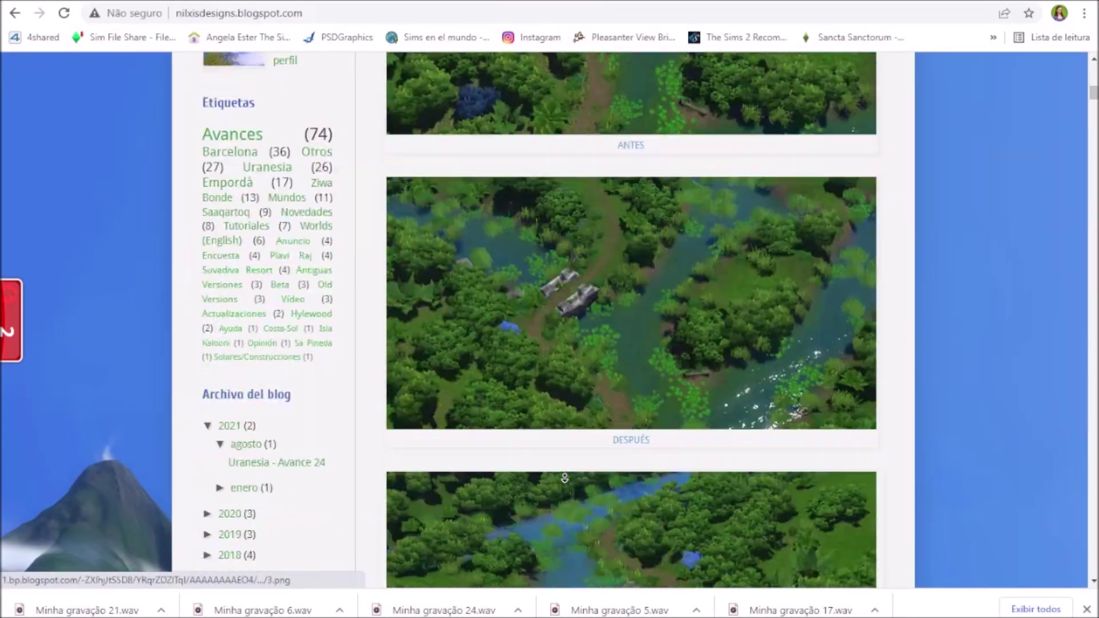
scroll(562, 364, "up", 20)
scroll(561, 364, "up", 15)
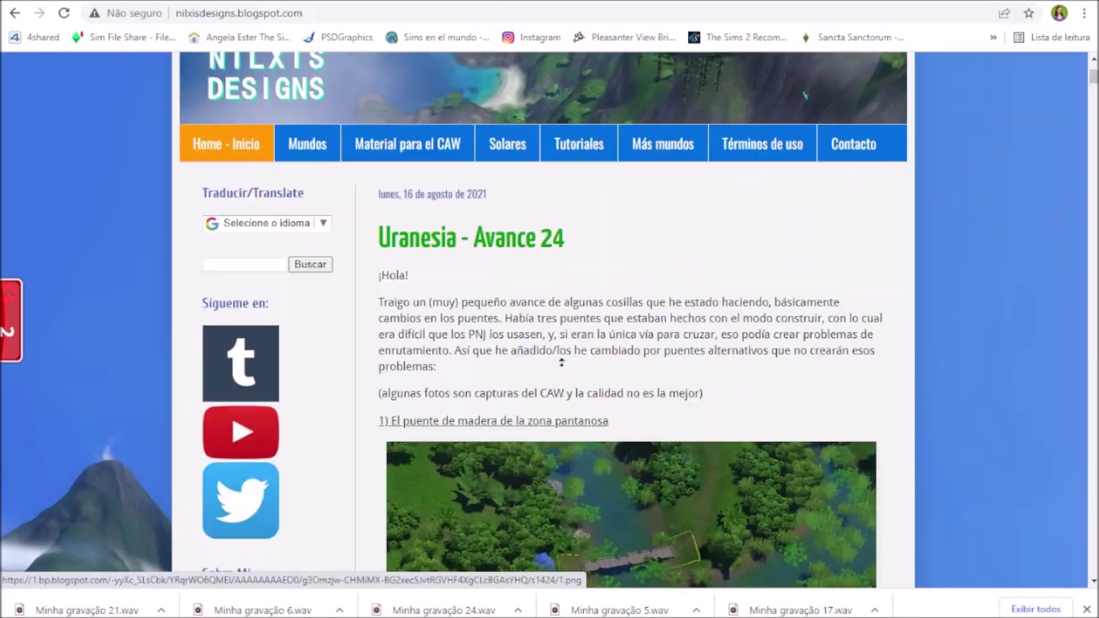
left_click(309, 345)
scroll(642, 437, "down", 4)
scroll(642, 437, "down", 7)
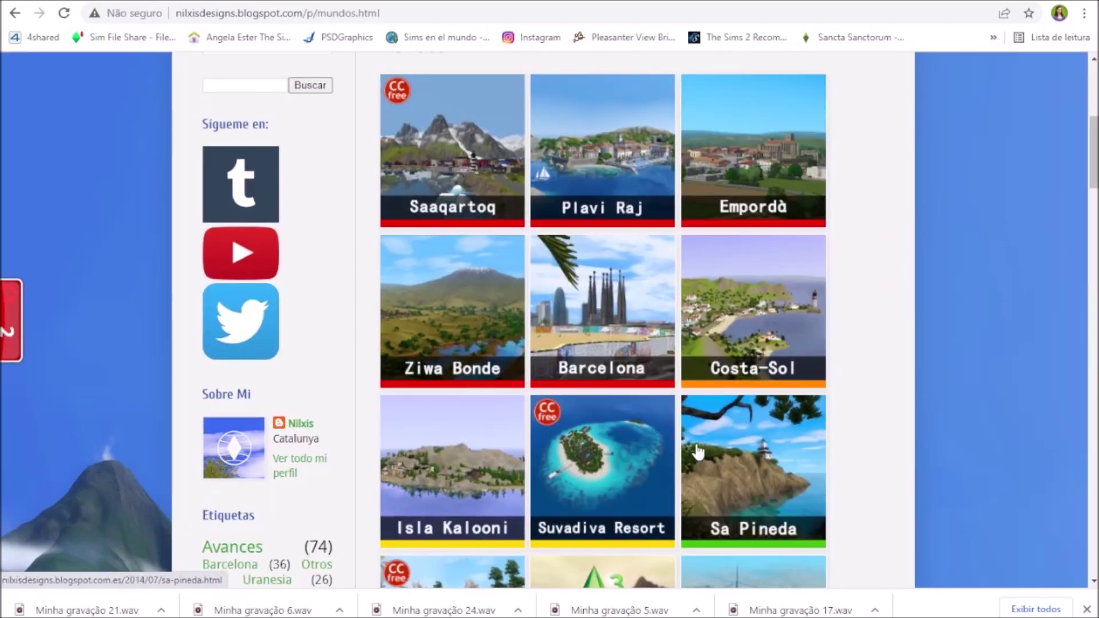
scroll(694, 494, "up", 7)
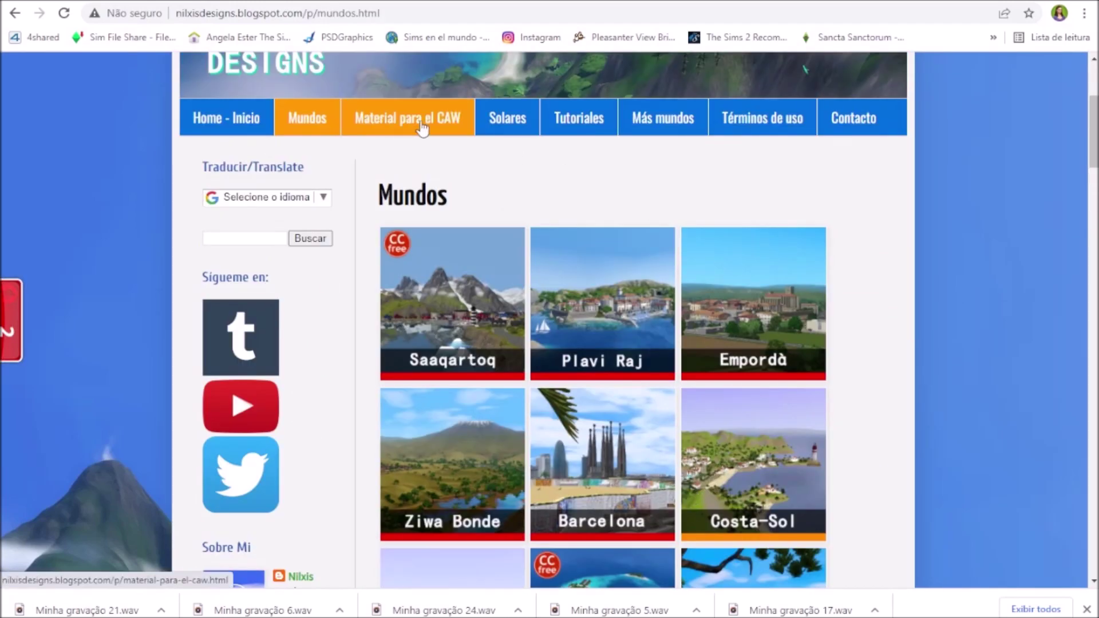
Step: Open the blog's tutorial on recolouring objects and importing them into the world, and read through its instructions
left_click(596, 120)
scroll(652, 449, "down", 8)
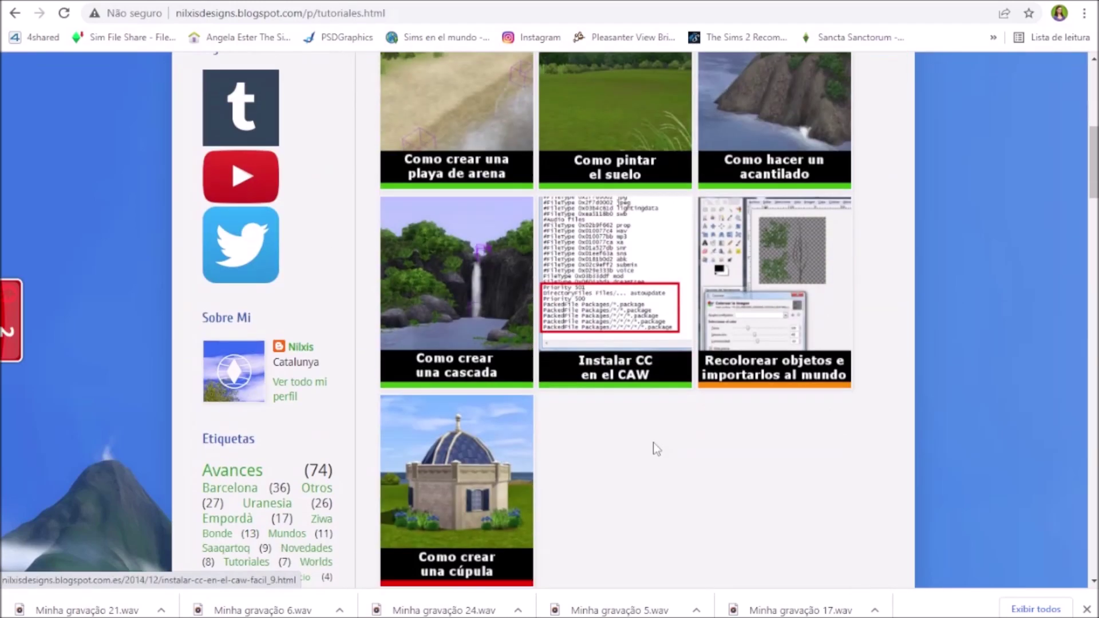
left_click(790, 271)
scroll(790, 275, "down", 4)
scroll(541, 455, "down", 20)
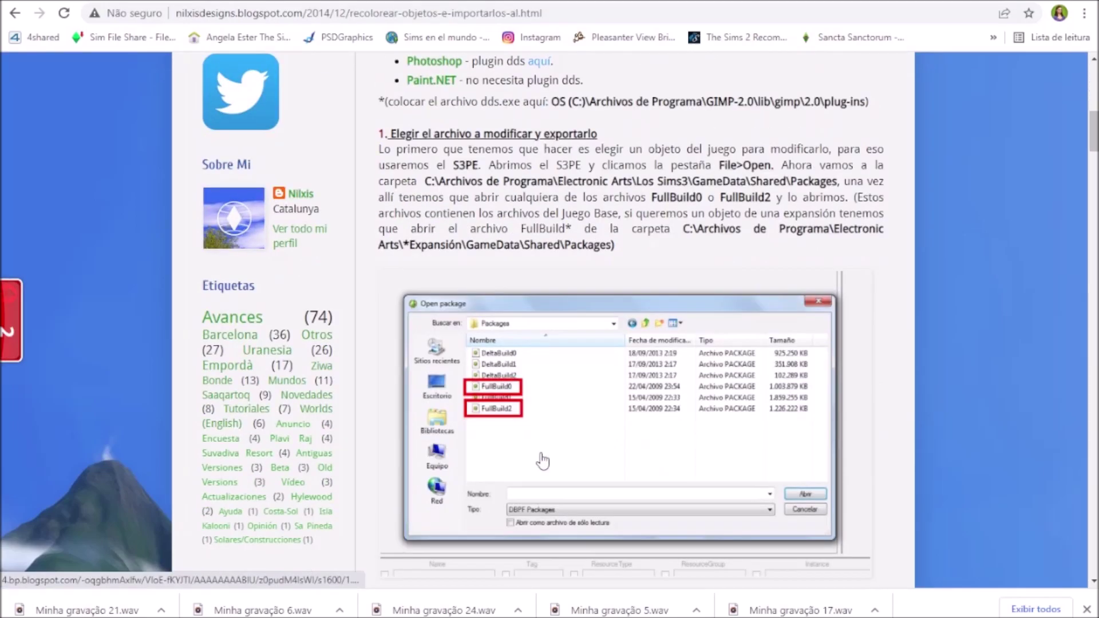
scroll(542, 461, "down", 20)
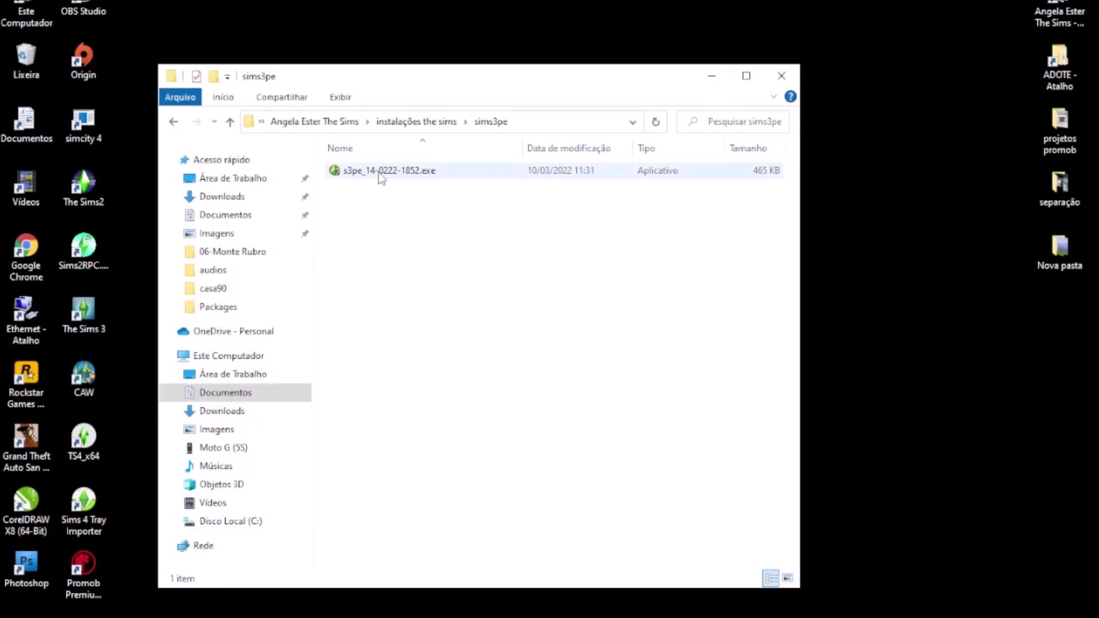
Step: Install s3pe from s3pe_14-0222-1852.exe into C:\Program Files\s3pe, with *.package files associated with it
left_click(378, 173)
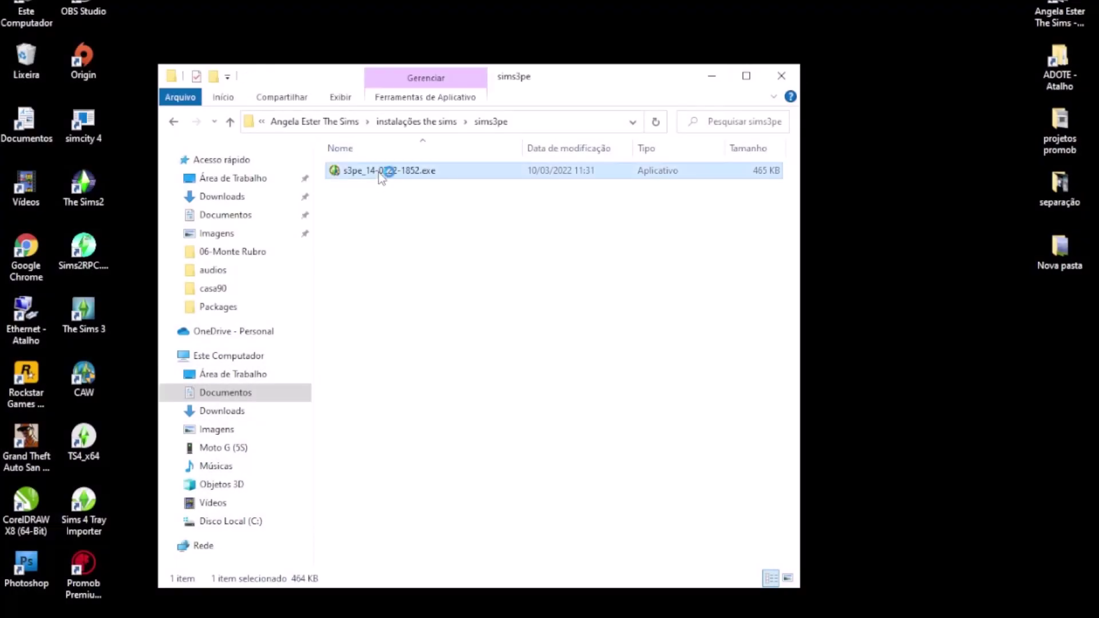
left_click(670, 402)
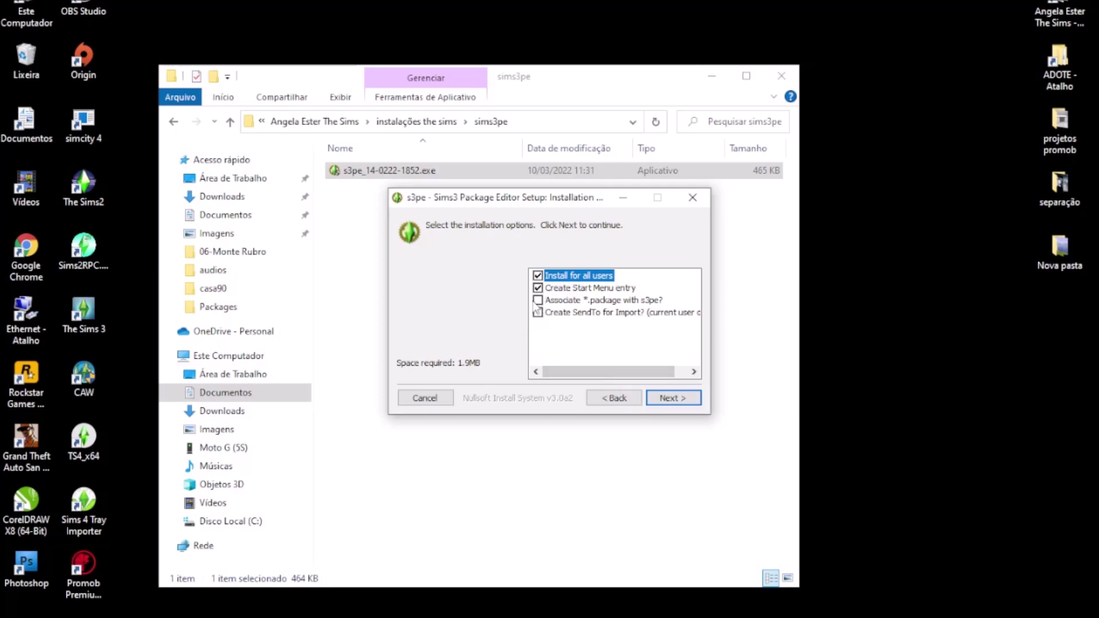
left_click(551, 300)
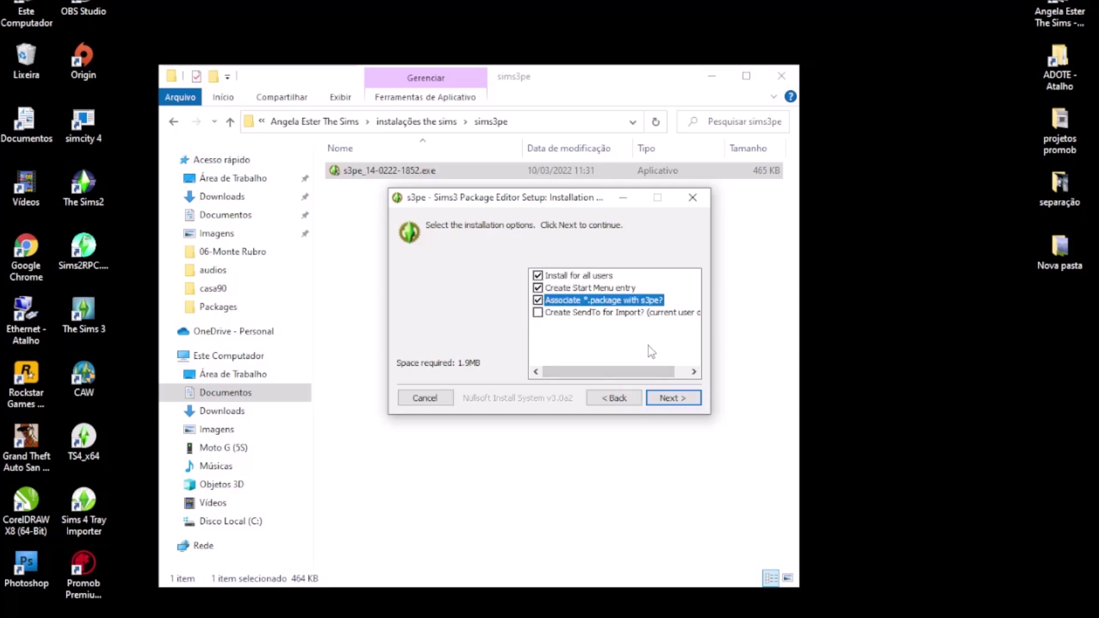
left_click(674, 399)
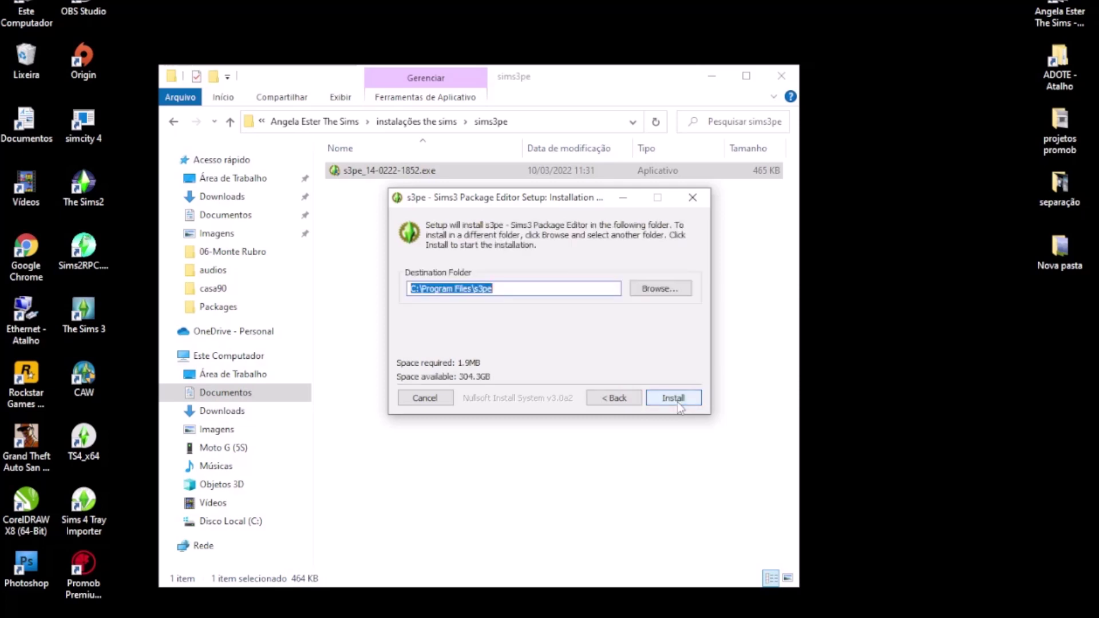
left_click(678, 399)
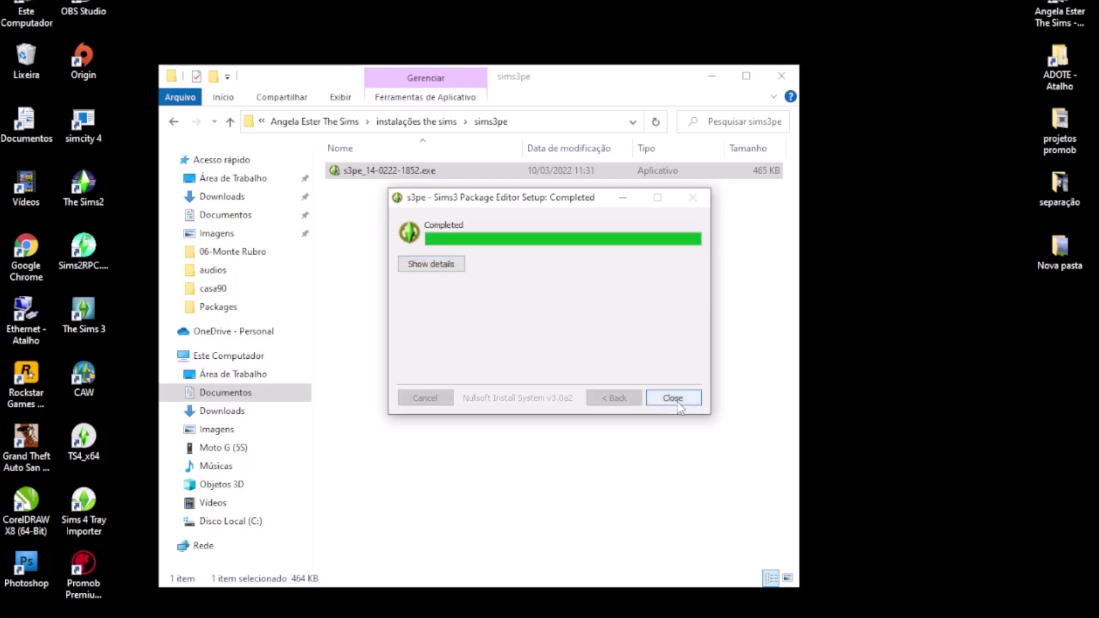
left_click(673, 397)
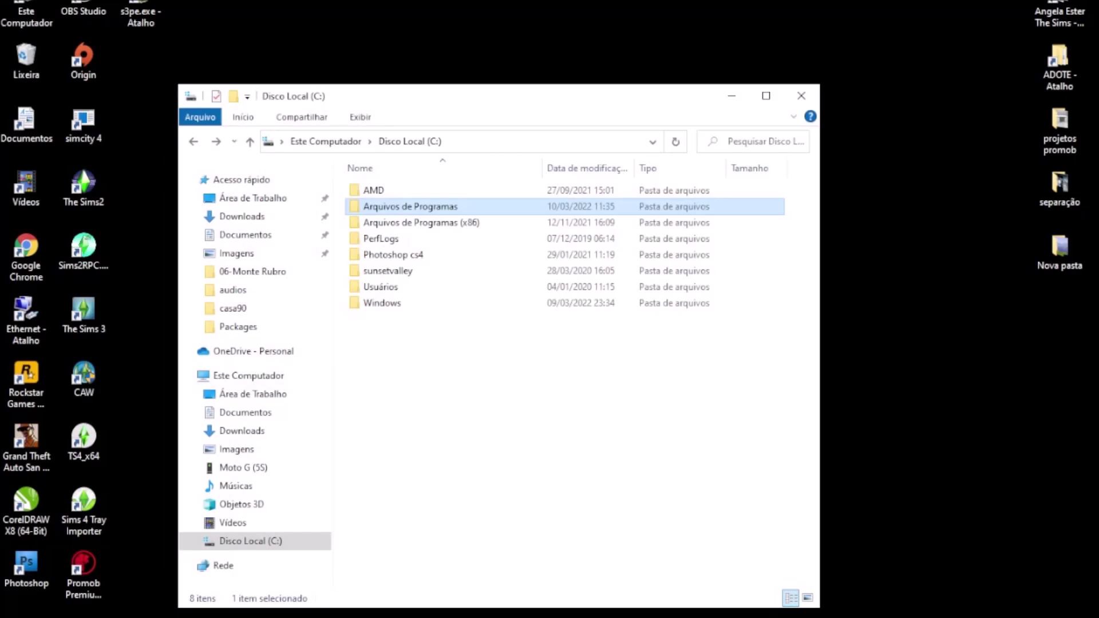
Step: Copy the 64-bit DDS.8bi from AdobeDDS_v0.6_win.zip into the Photoshop cs4 Plug-ins folder, replacing the existing file
double_click(404, 256)
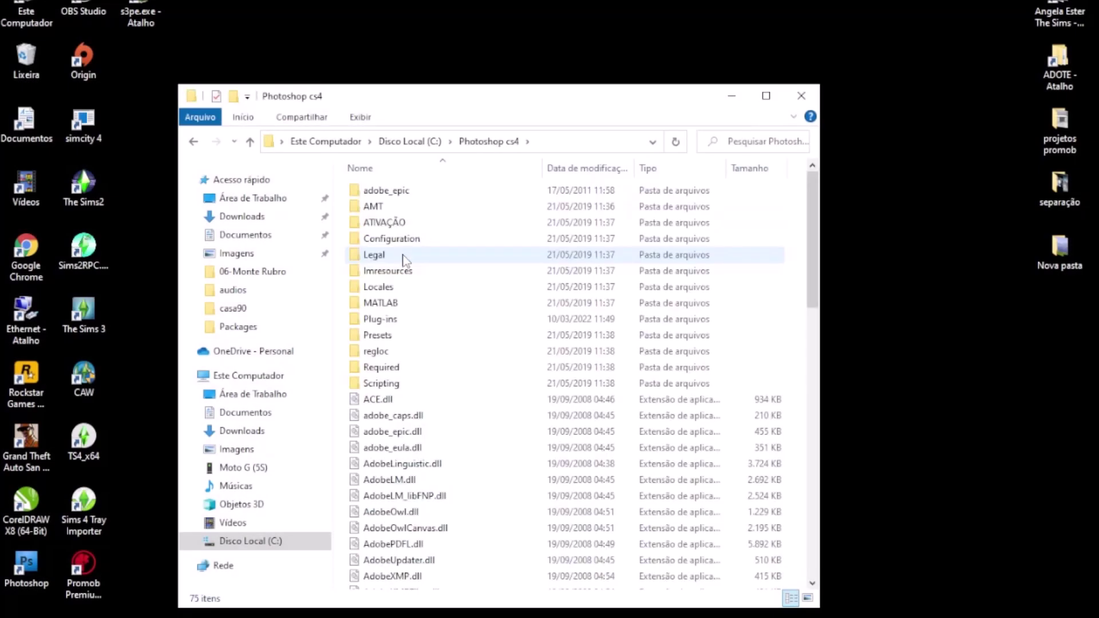
double_click(380, 319)
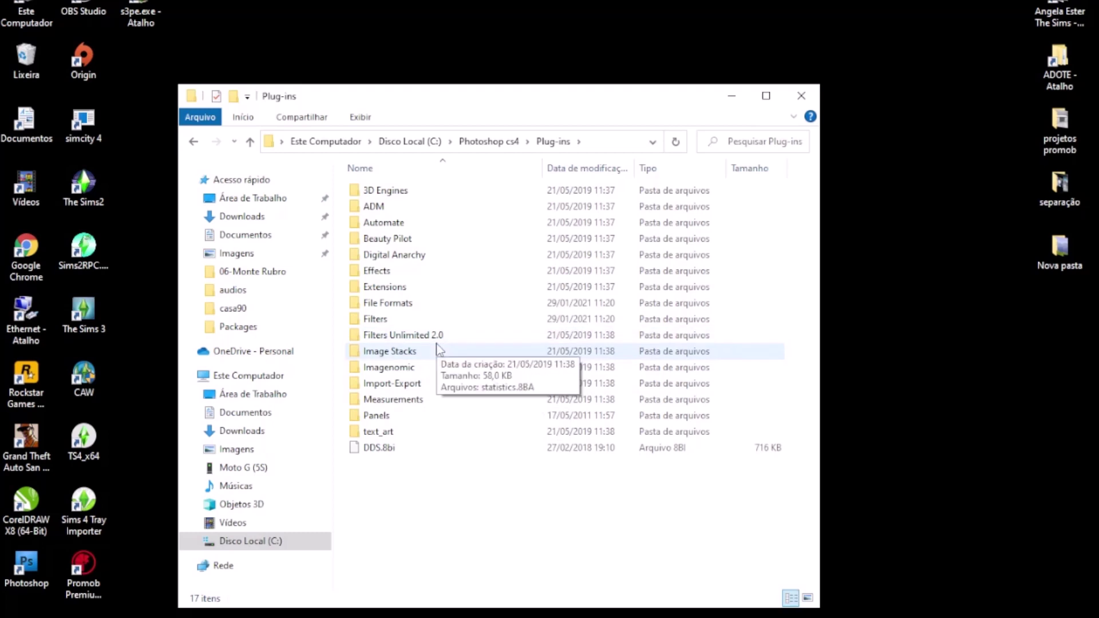
key("alt+Tab")
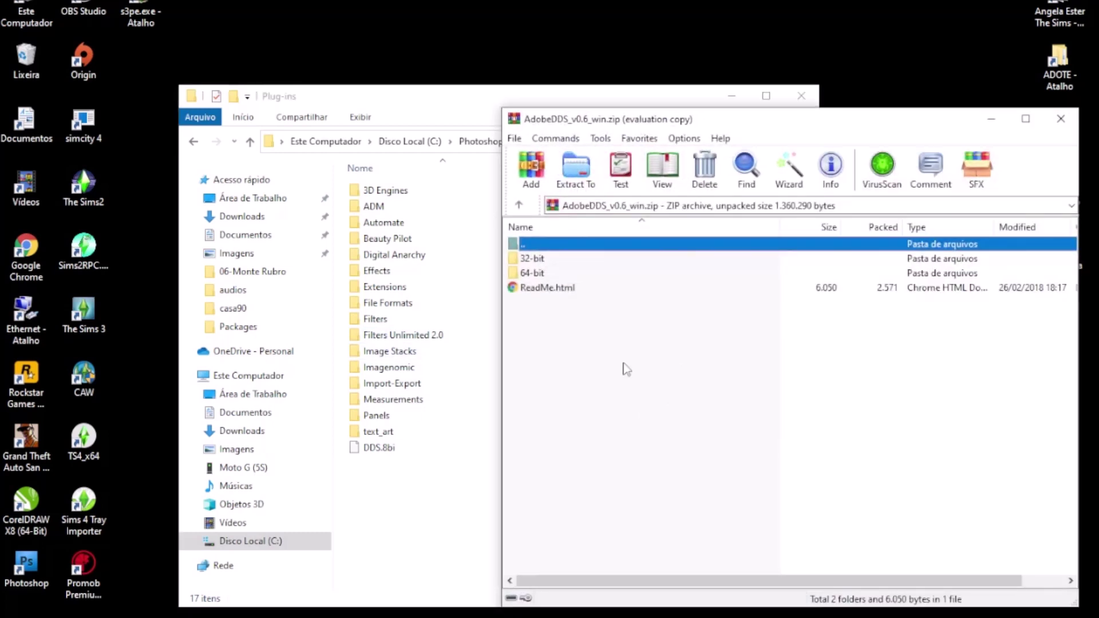
double_click(533, 274)
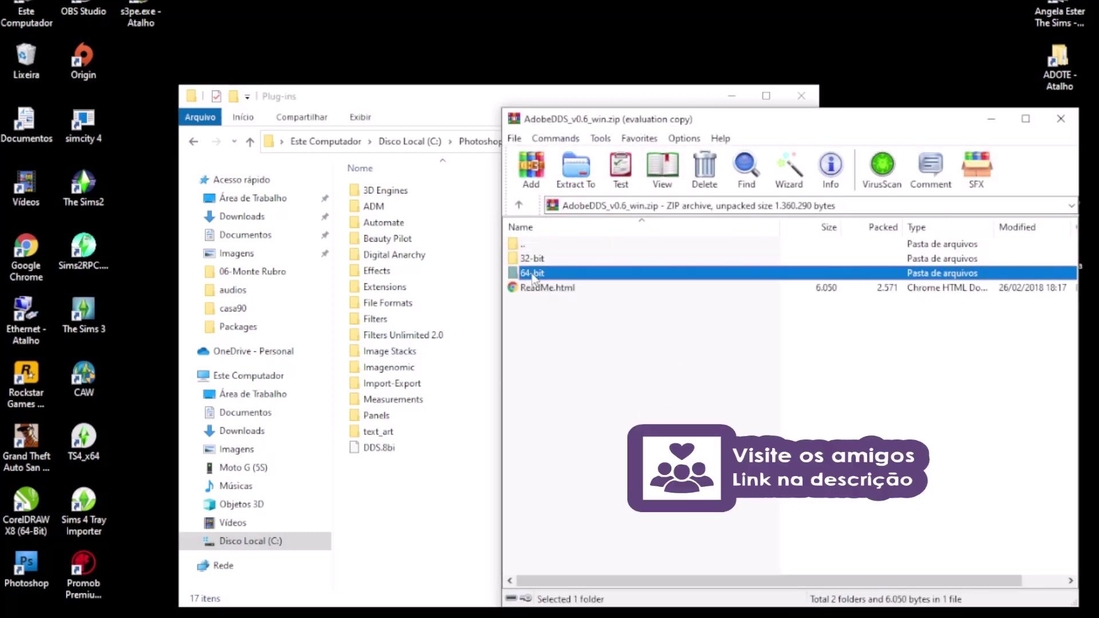
left_click(547, 261)
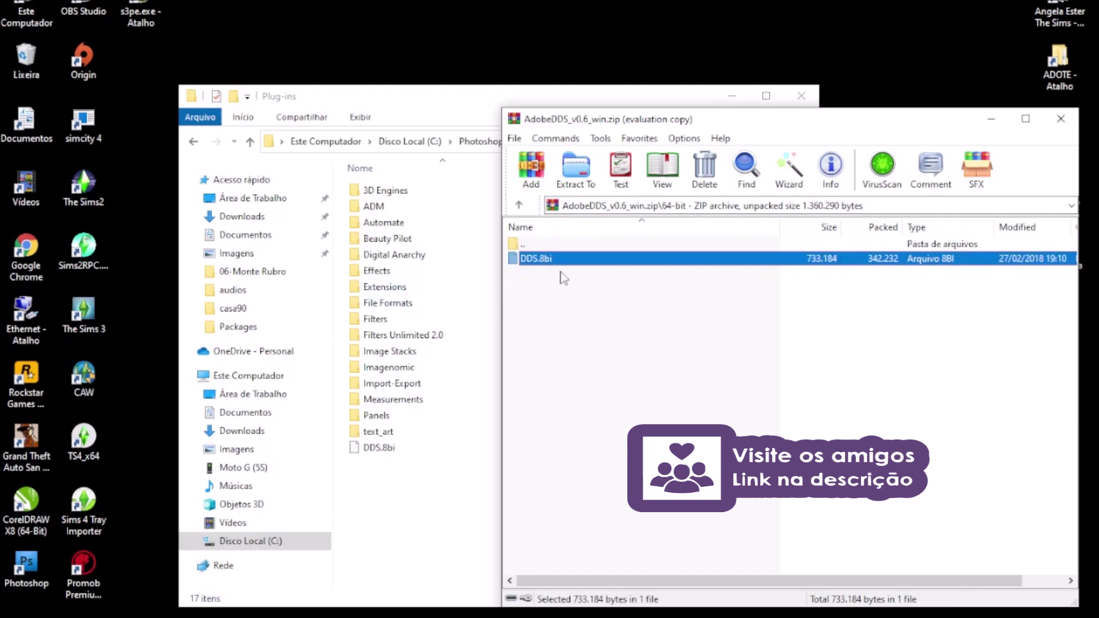
left_click_drag(407, 522, 410, 522)
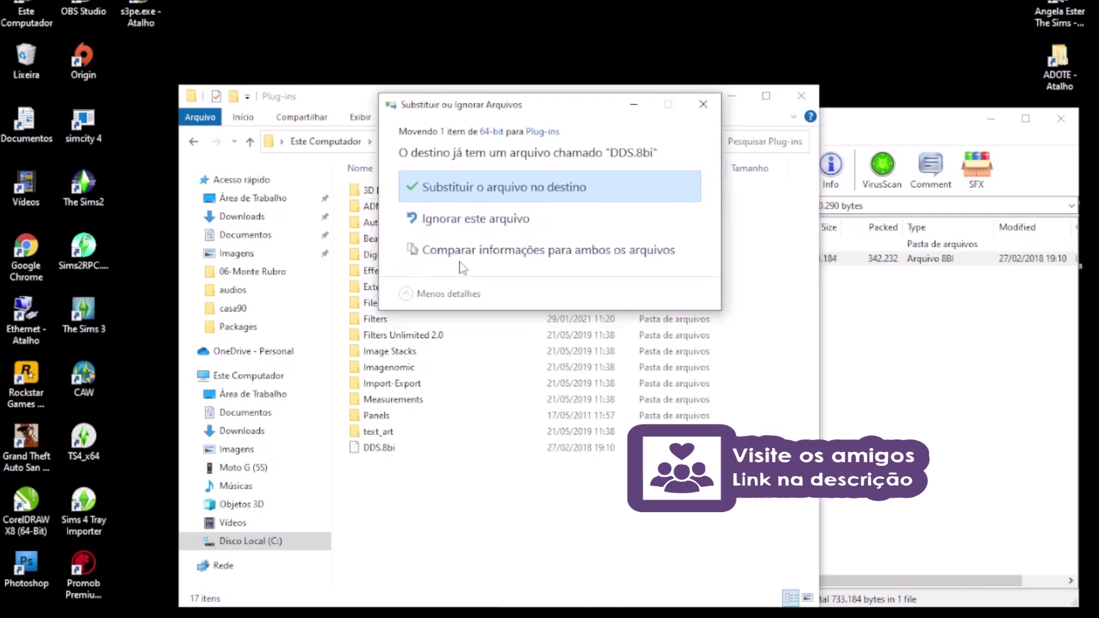
left_click(471, 190)
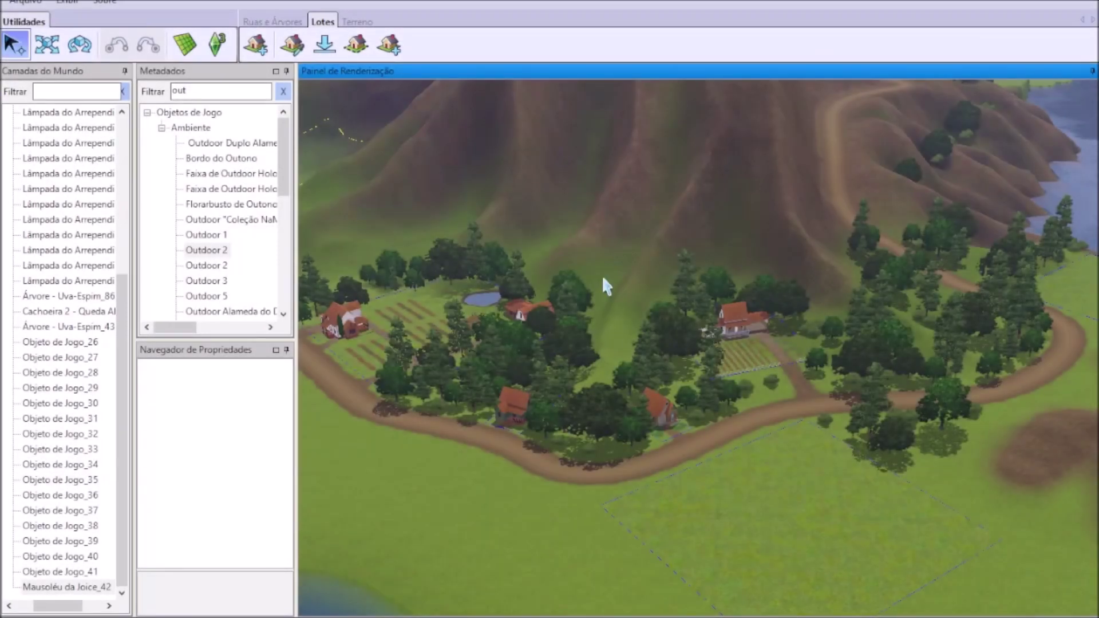
Step: In the world editor, try out the Outdoor 2 and Outdoor 1 billboards on the grass beside the dirt road
left_click_drag(209, 254, 585, 492)
scroll(517, 503, "up", 3)
scroll(585, 493, "up", 6)
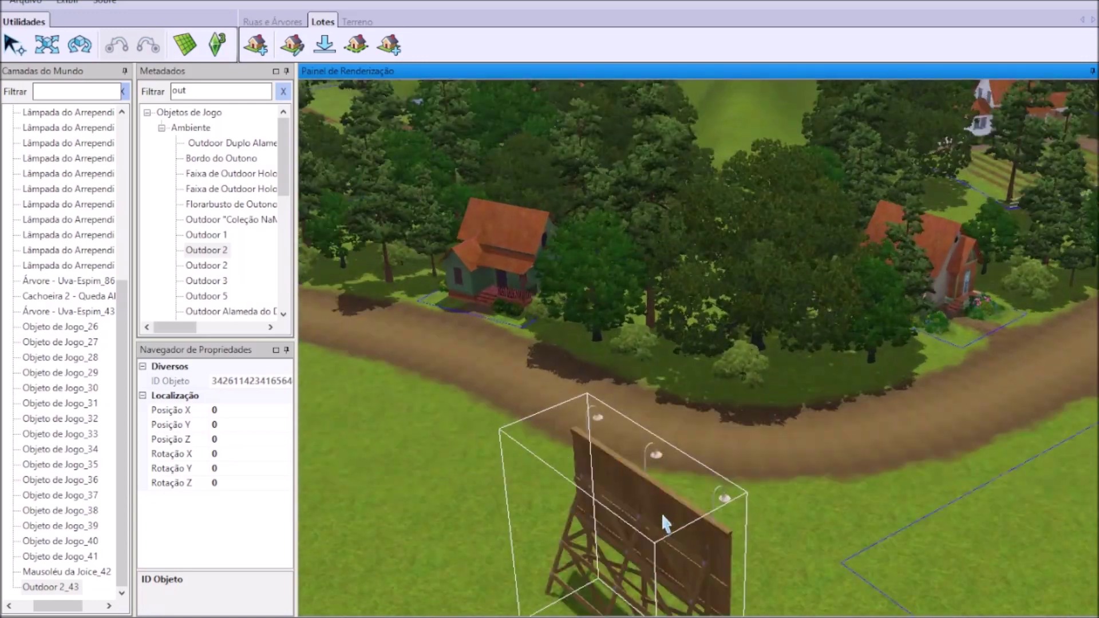
scroll(515, 464, "down", 5)
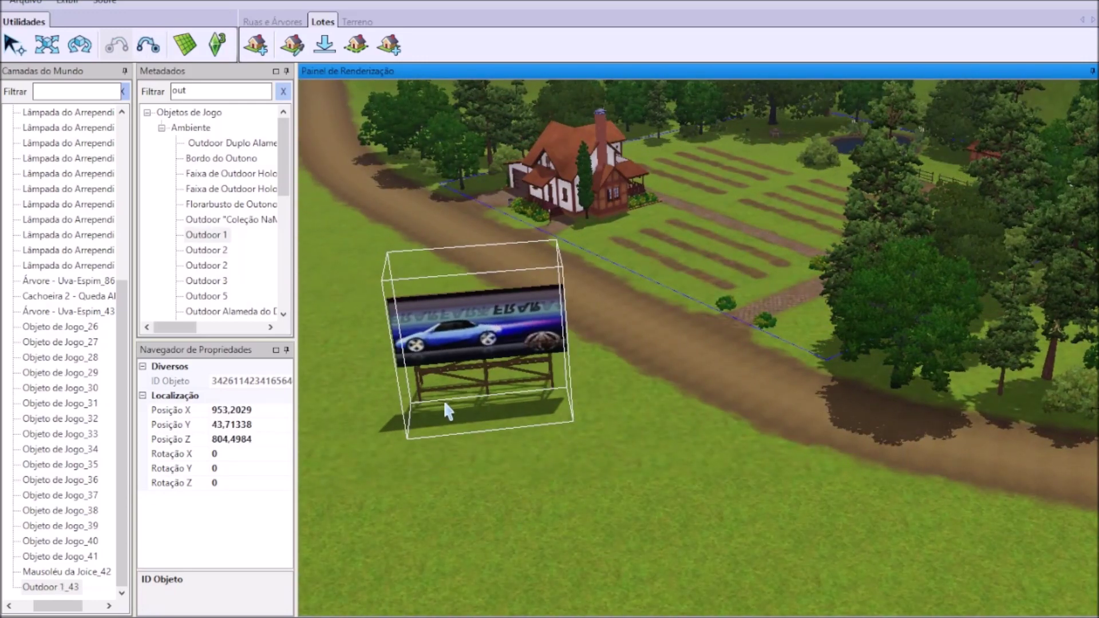
left_click(690, 405)
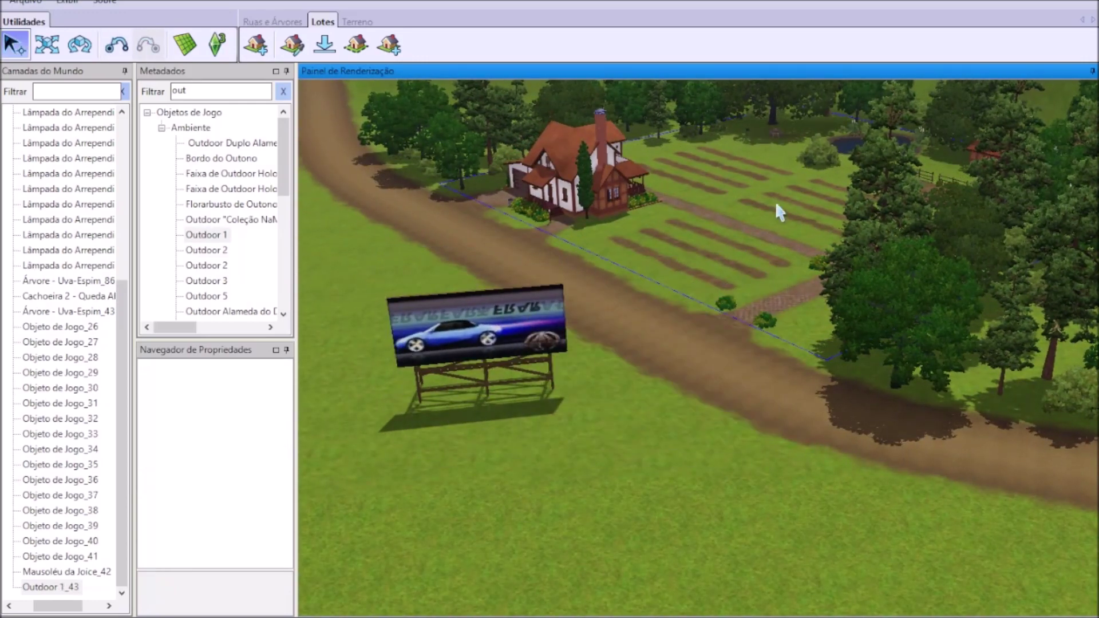
Step: Close the world editor
left_click(25, 2)
left_click(40, 130)
left_click(596, 369)
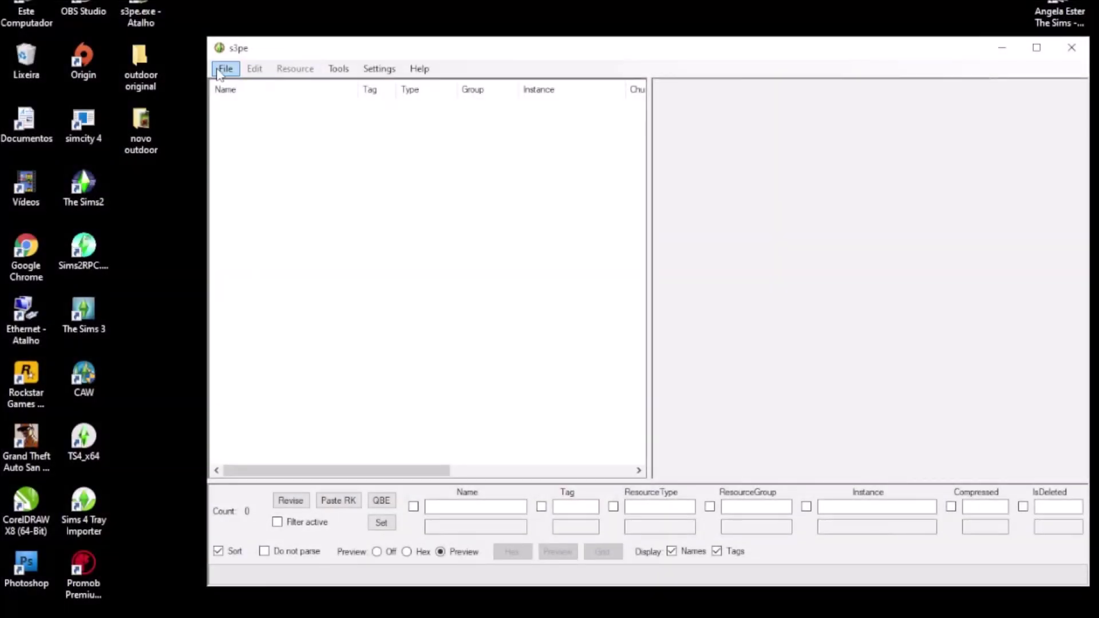
Step: In s3pe, start opening a package and browse to Arquivos de Programas (x86) on drive C
left_click(220, 70)
left_click(221, 70)
left_click(224, 69)
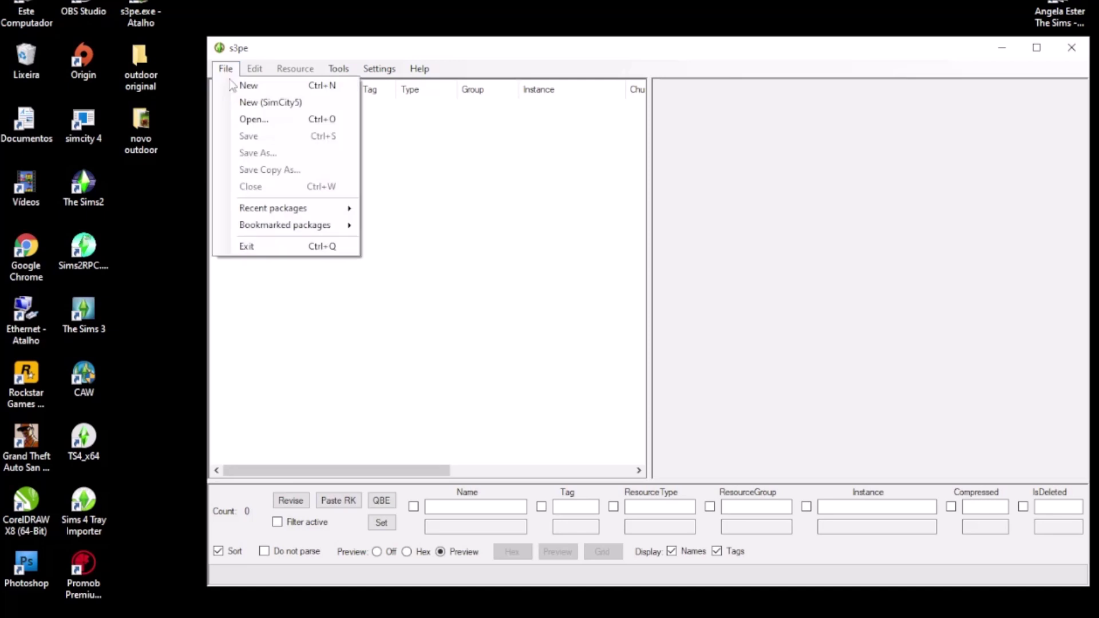
left_click(254, 119)
left_click(321, 252)
double_click(479, 229)
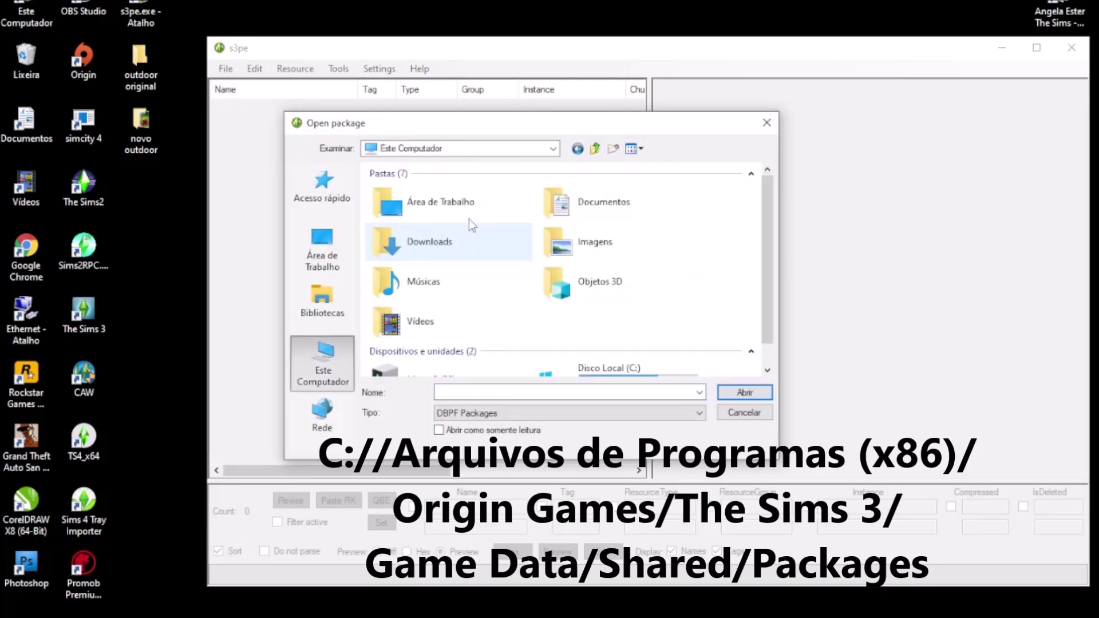
scroll(515, 275, "down", 1)
double_click(630, 352)
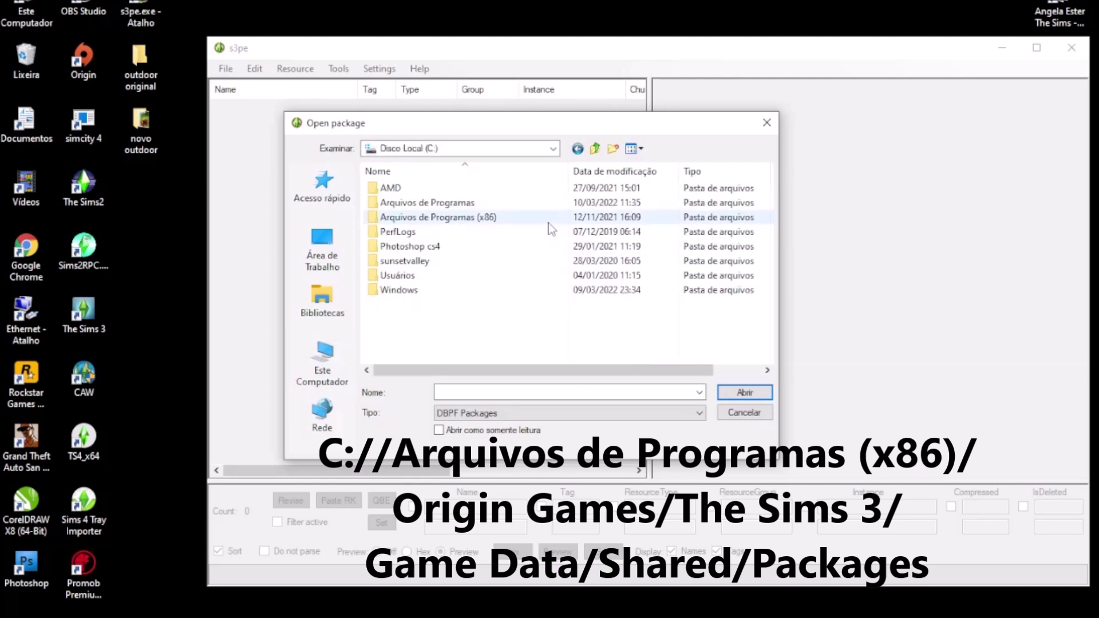
double_click(479, 217)
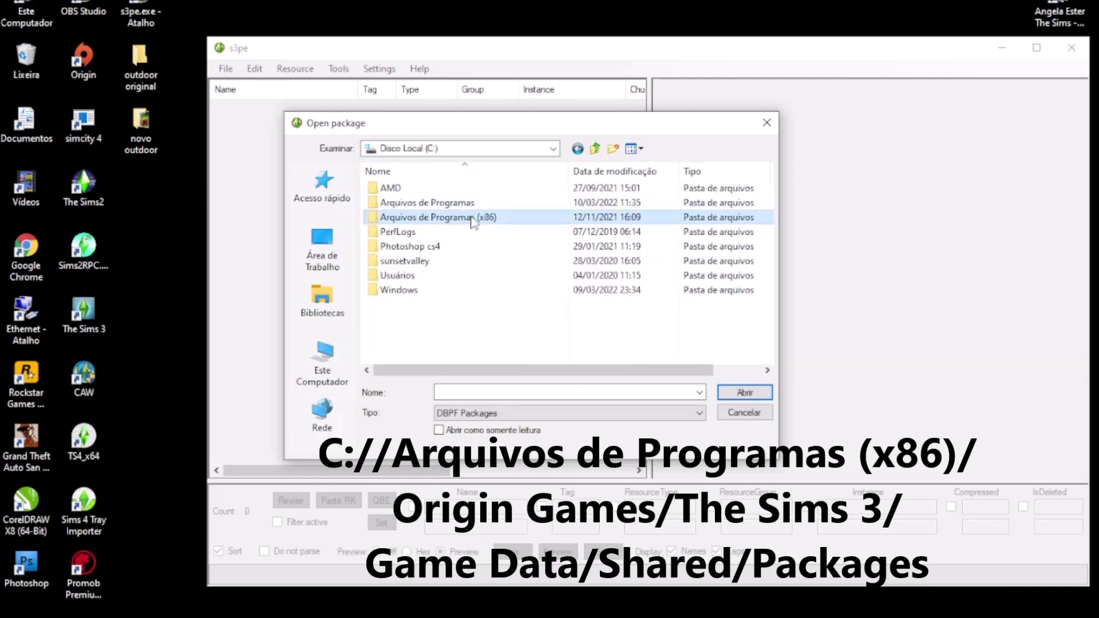
Step: Open FullBuild2.package from the Origin Games/The Sims 3/GameData/Shared/Packages folder
scroll(426, 258, "down", 2)
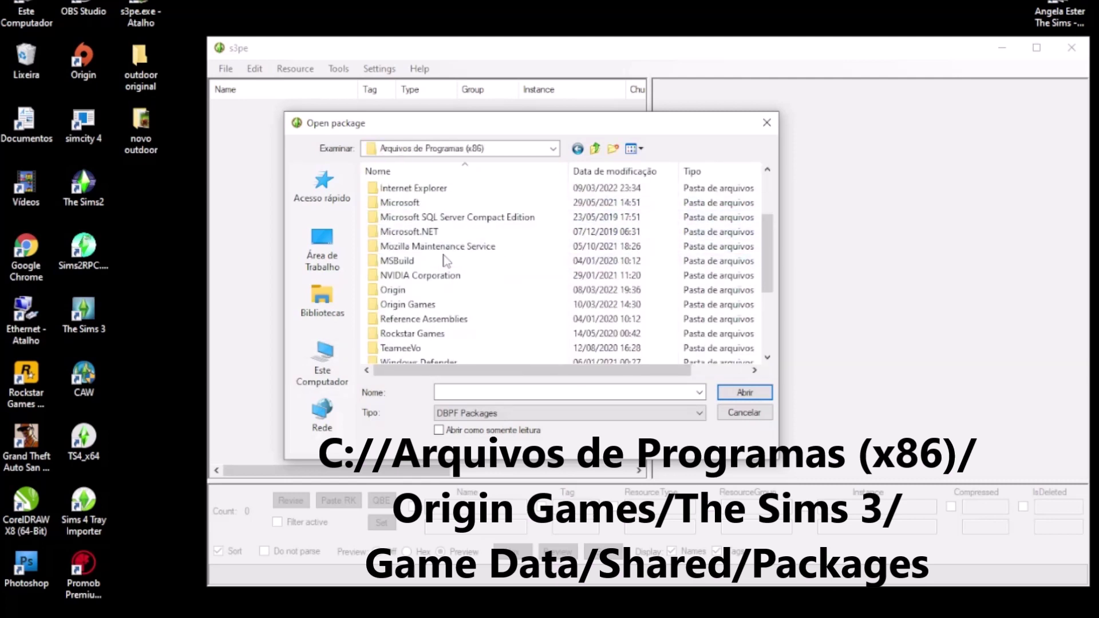
double_click(430, 291)
double_click(414, 204)
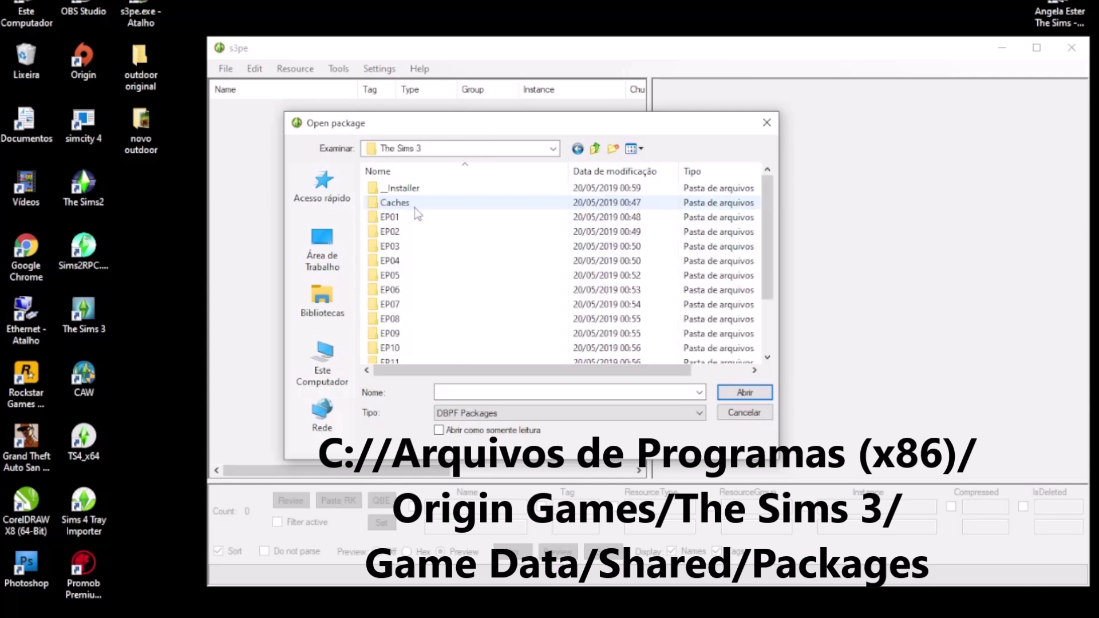
scroll(436, 256, "down", 3)
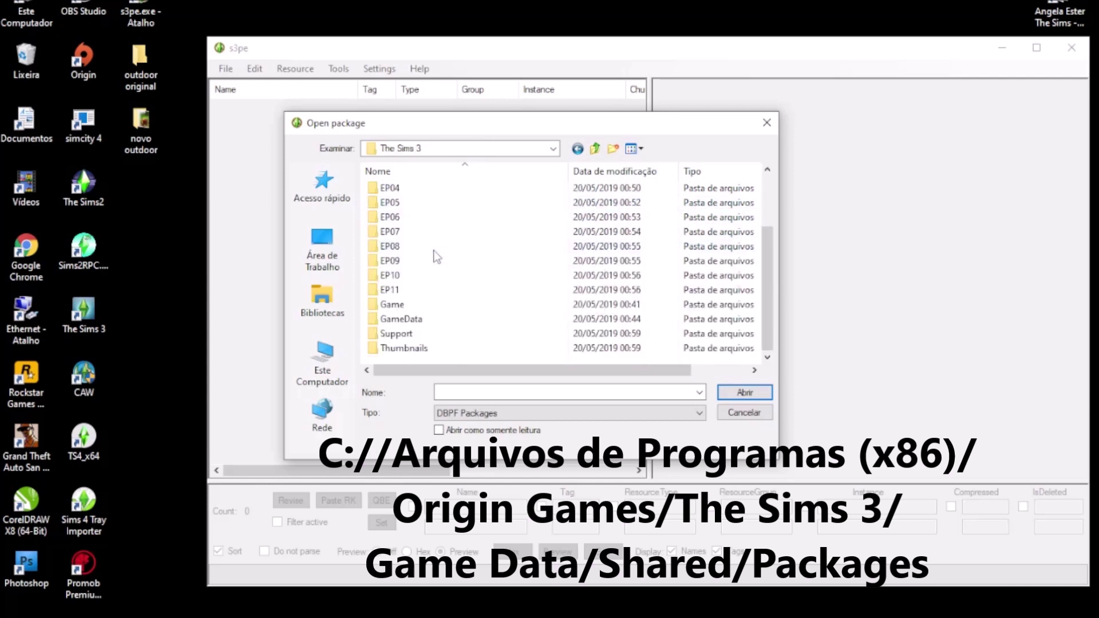
double_click(417, 321)
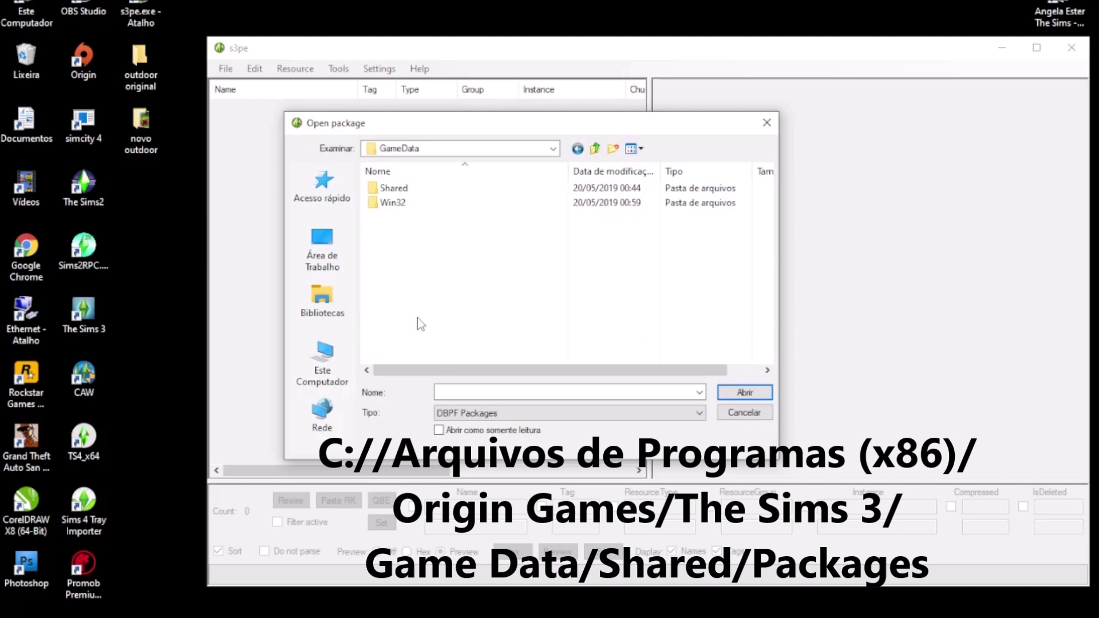
double_click(404, 189)
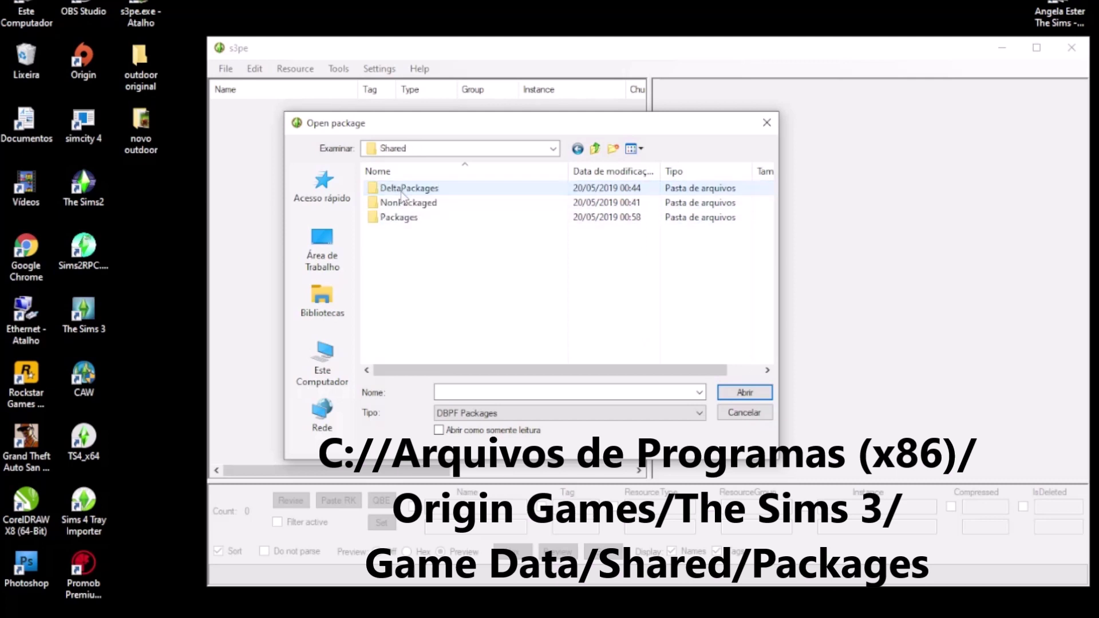
double_click(412, 218)
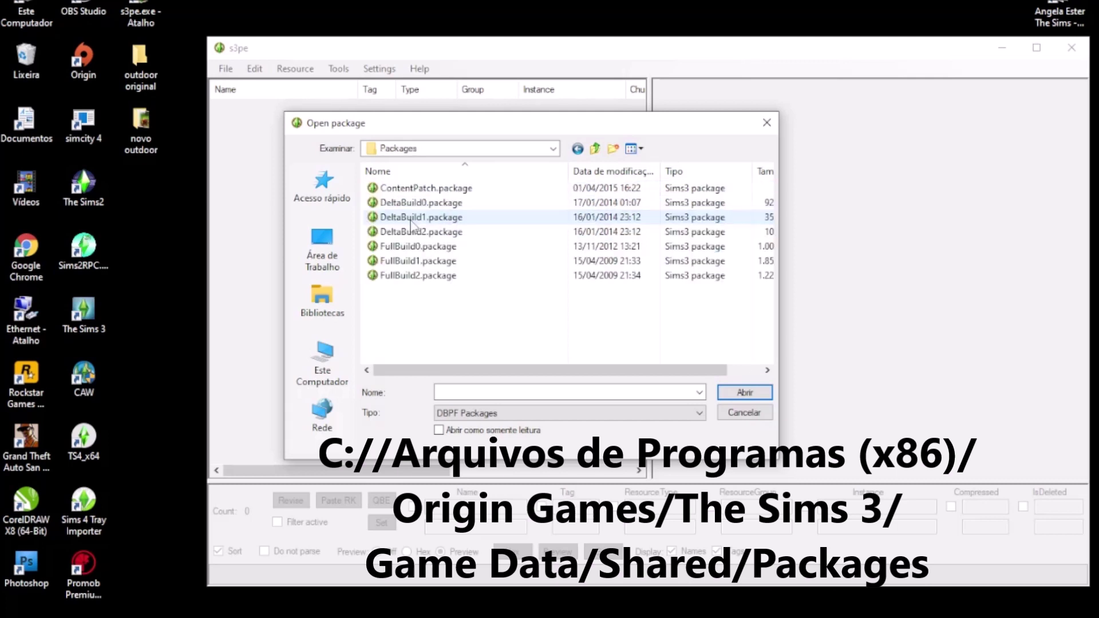
left_click(434, 247)
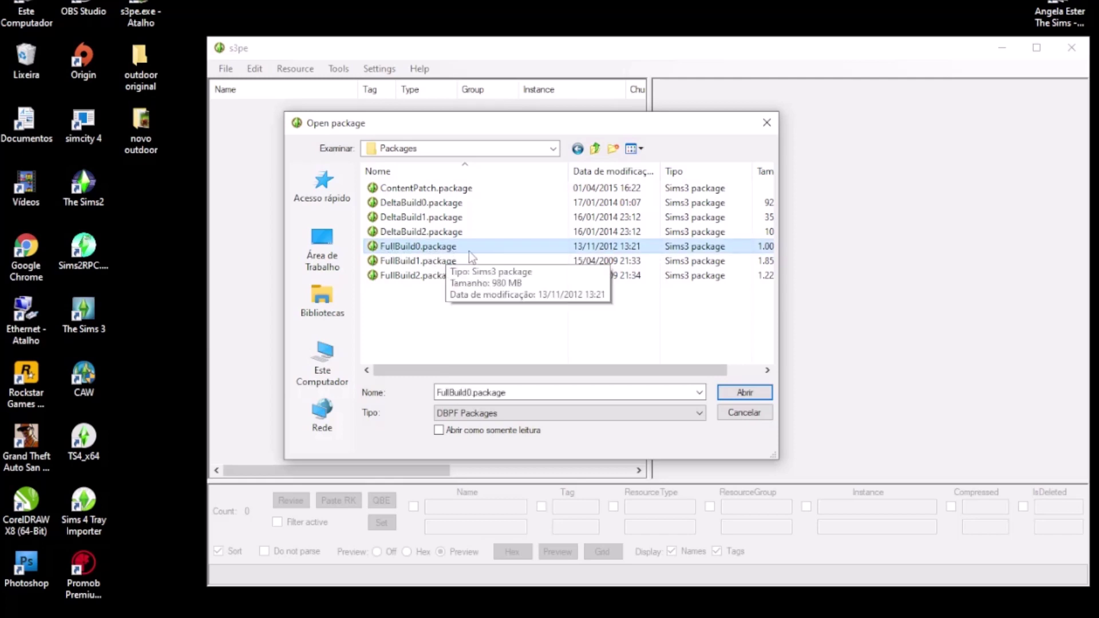
left_click(429, 277)
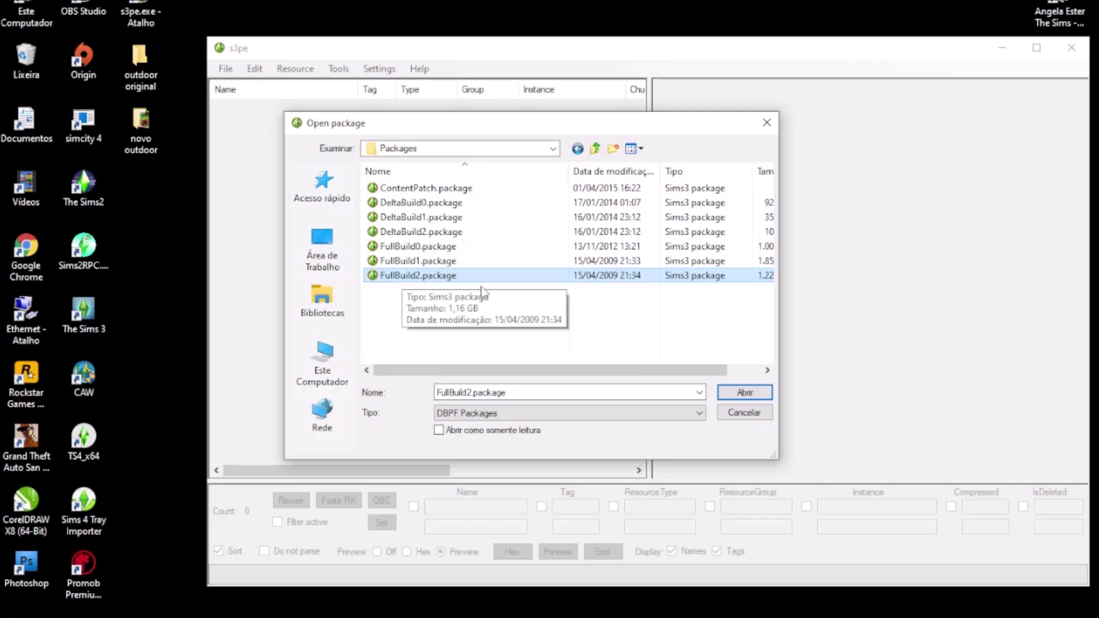
left_click(749, 396)
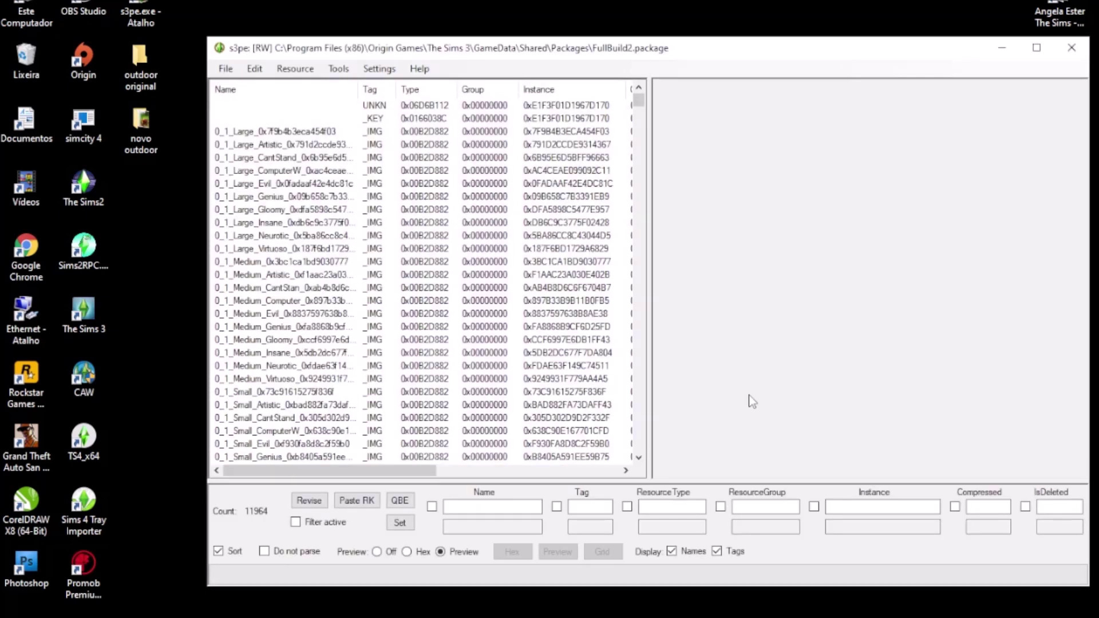
Step: Sort the package resources by name in ascending order and locate the signBillboard entries
left_click(247, 90)
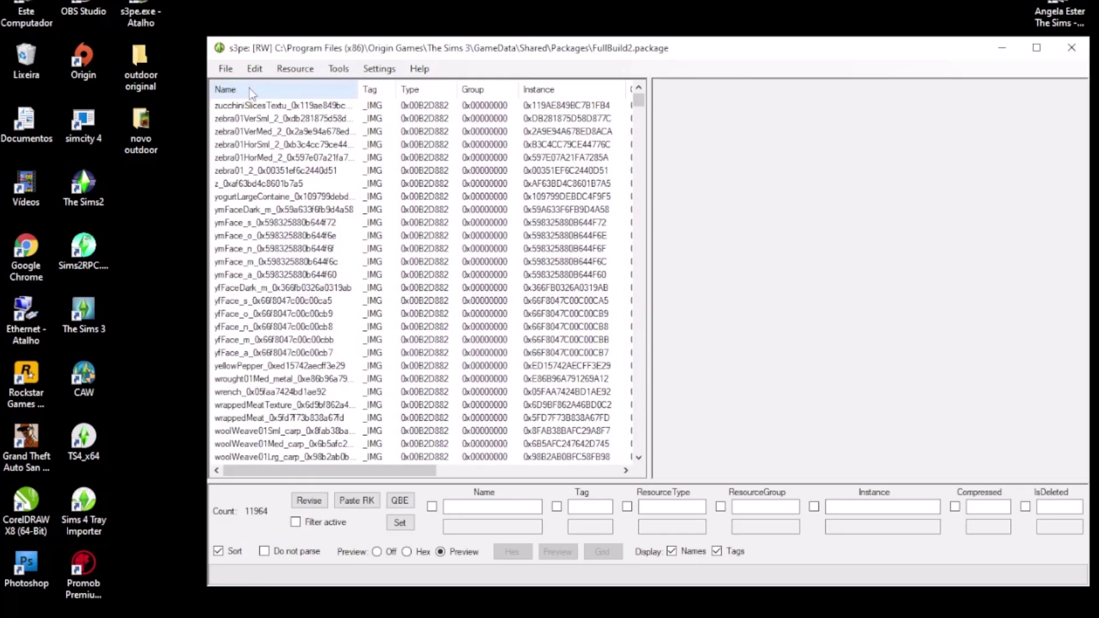
left_click(387, 91)
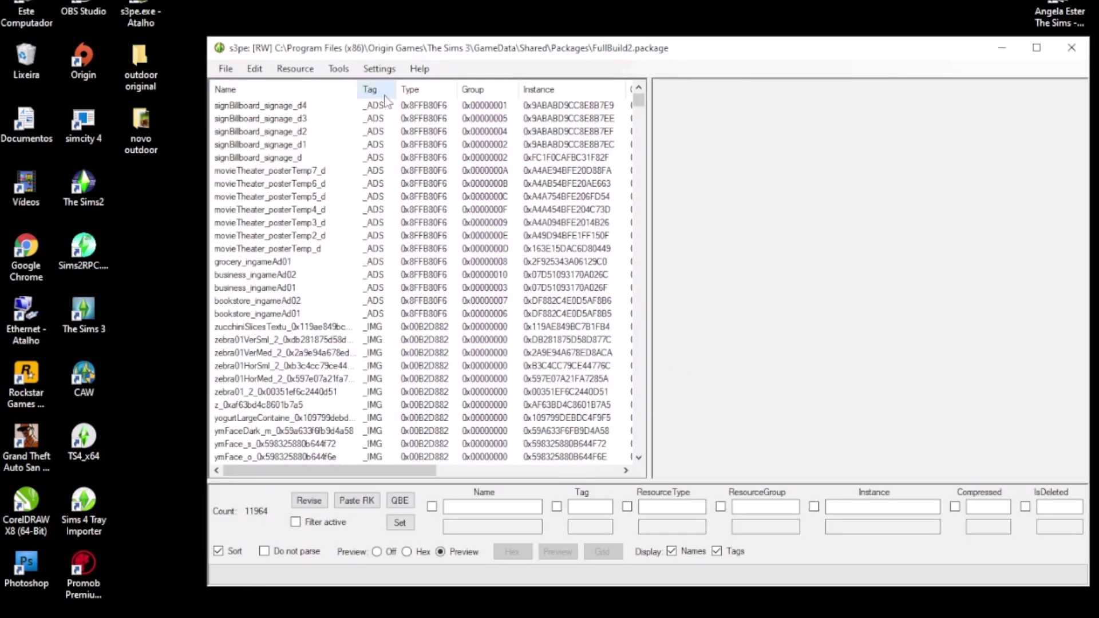
left_click(269, 90)
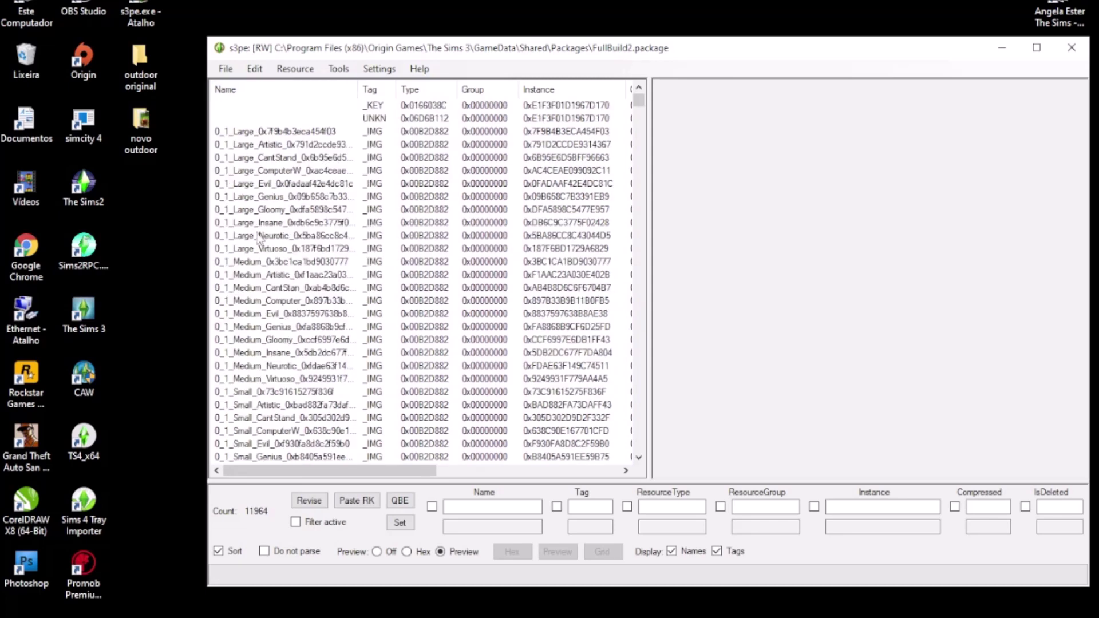
left_click(274, 260)
scroll(384, 303, "down", 20)
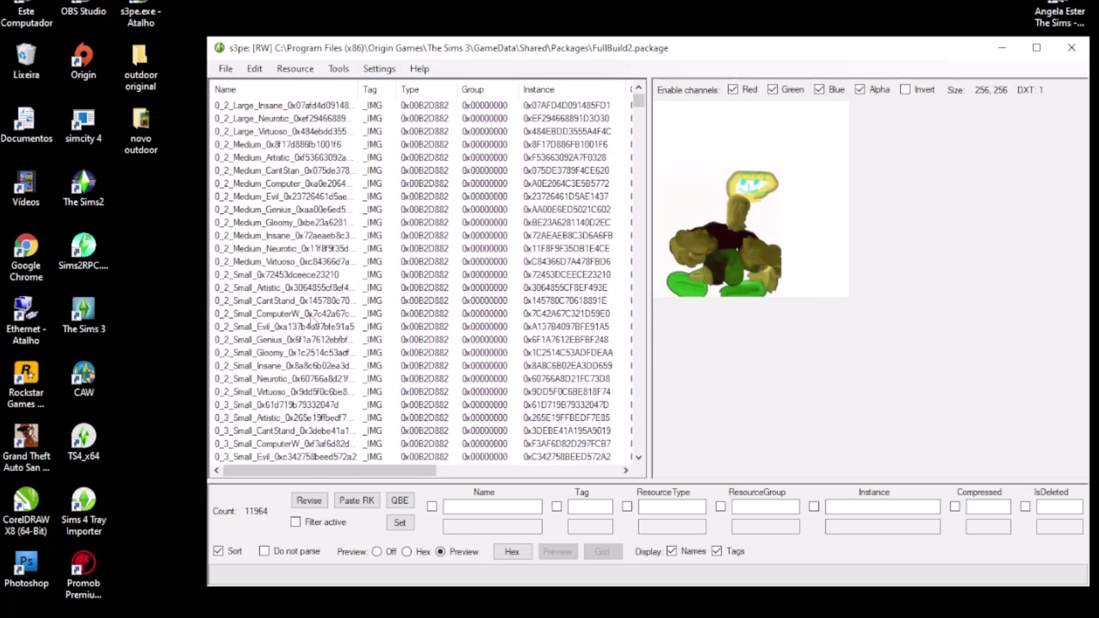
key("s")
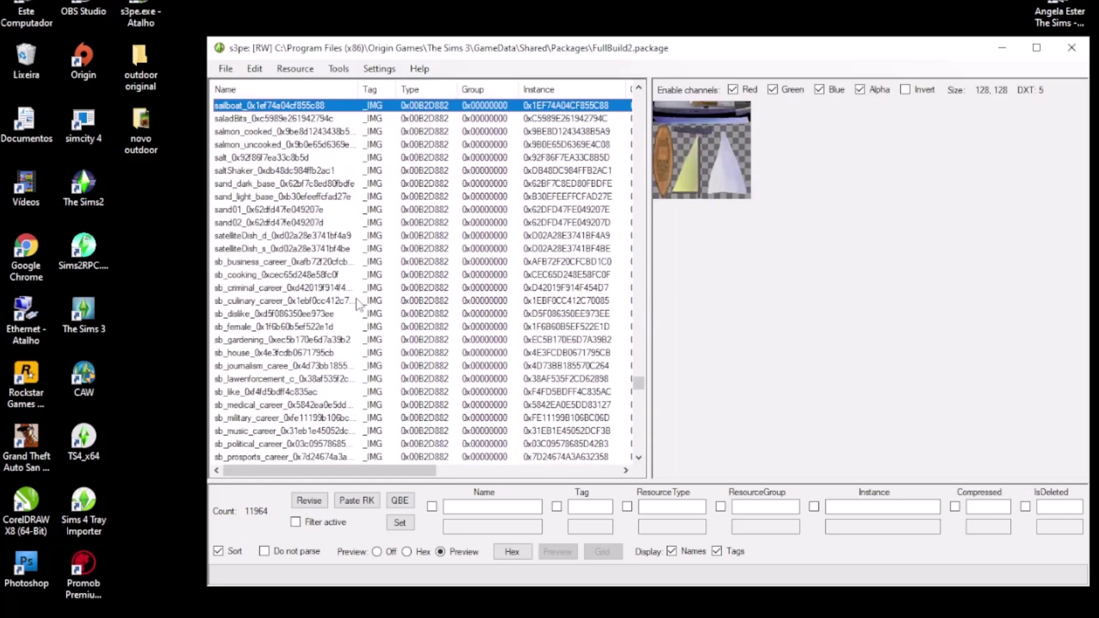
scroll(314, 292, "down", 20)
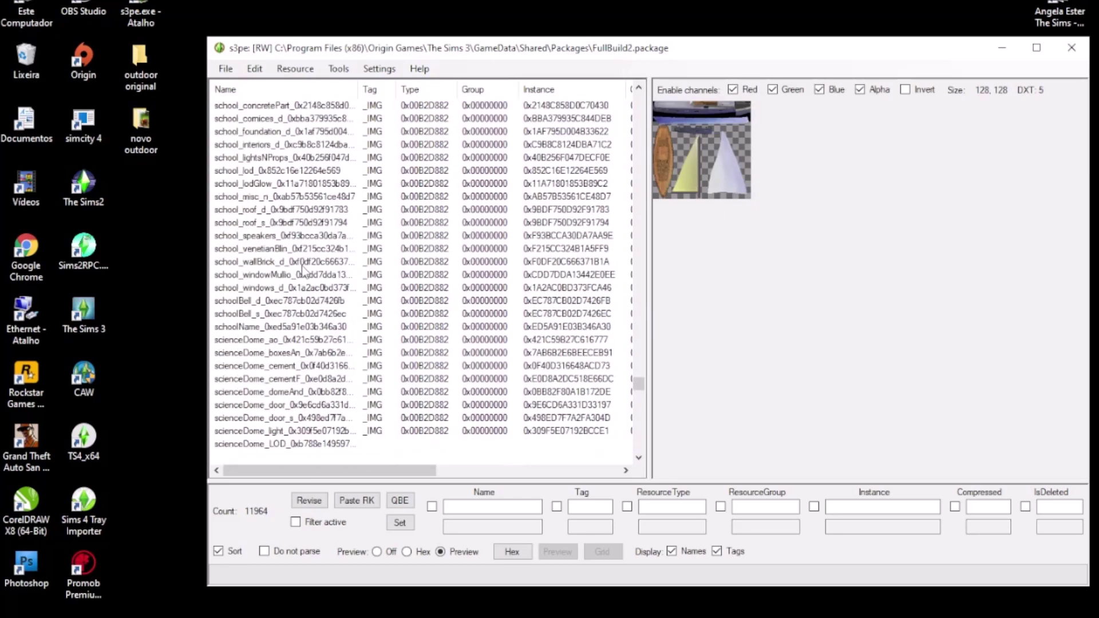
scroll(302, 267, "down", 20)
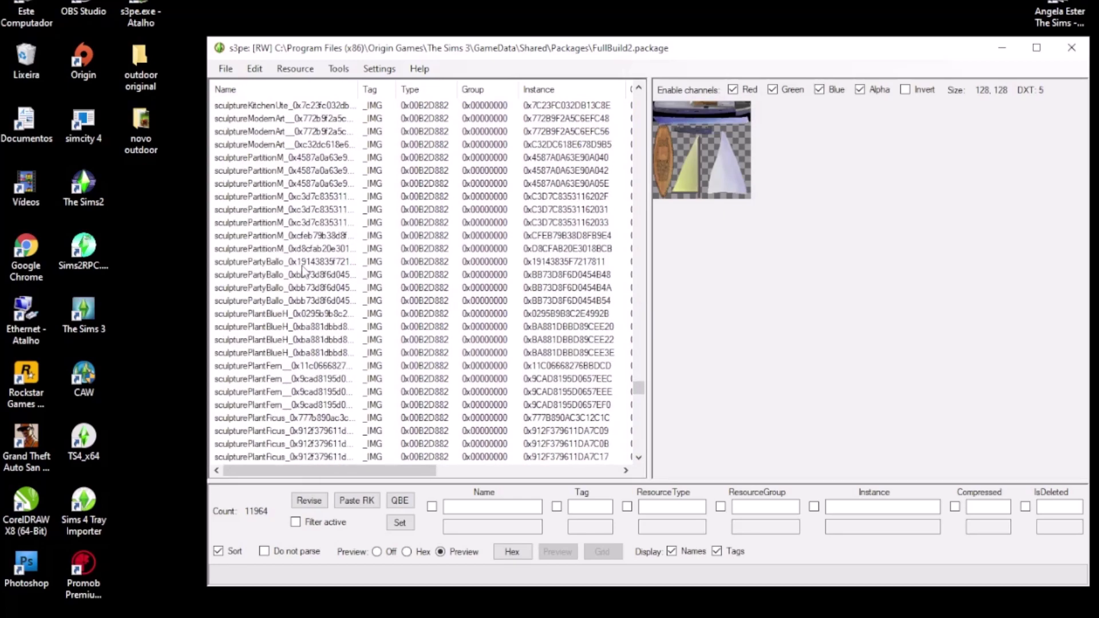
scroll(302, 267, "down", 20)
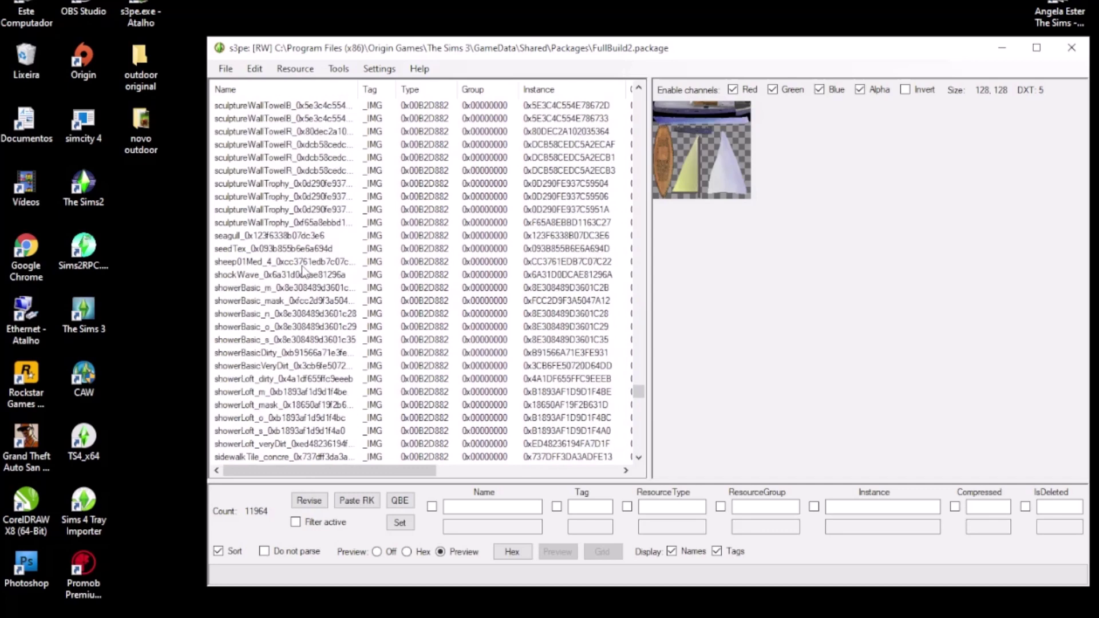
scroll(301, 266, "up", 3)
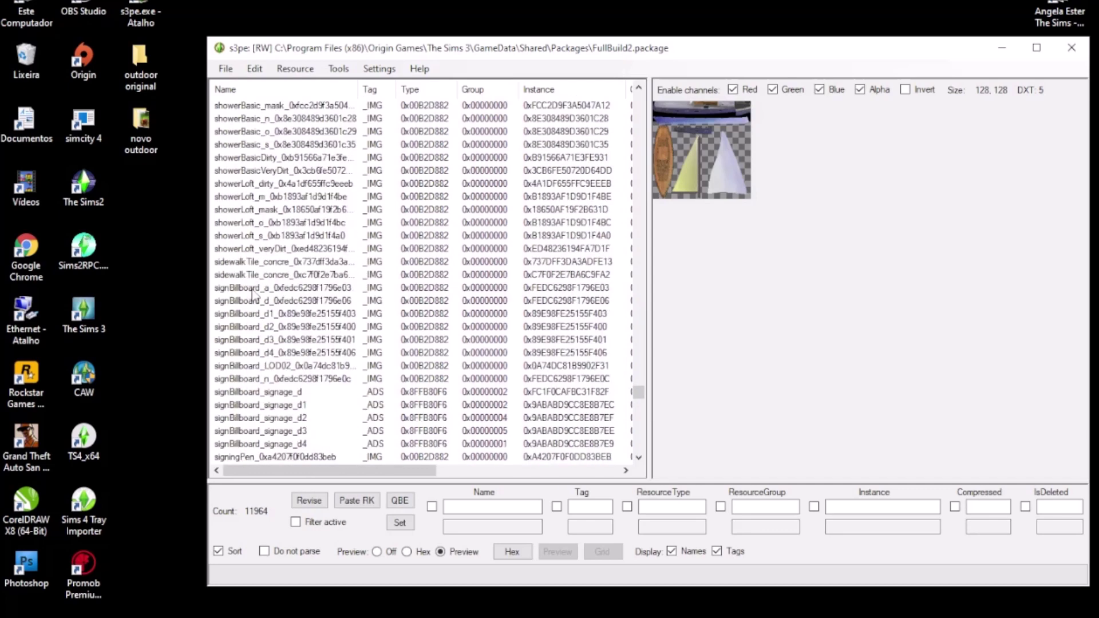
Step: Preview the signBillboard resources one after another, from signBillboard_a through signBillboard_signage_d1
left_click(249, 288)
key("Down")
key("Down")
key("Down")
key("Down")
key("Down")
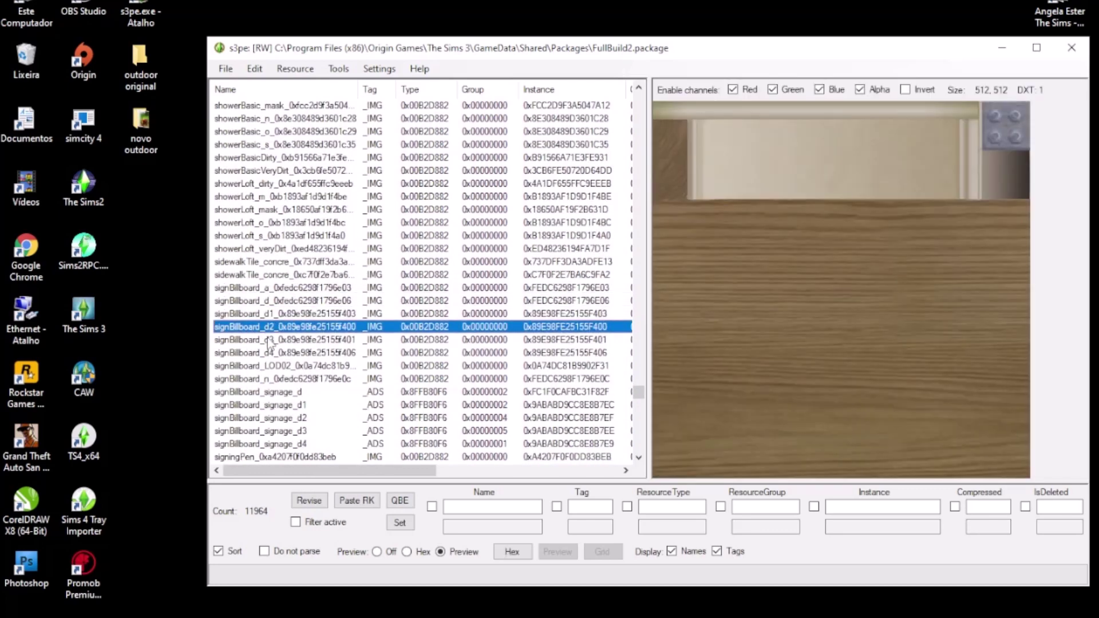
key("Down")
key("Down")
key("Down")
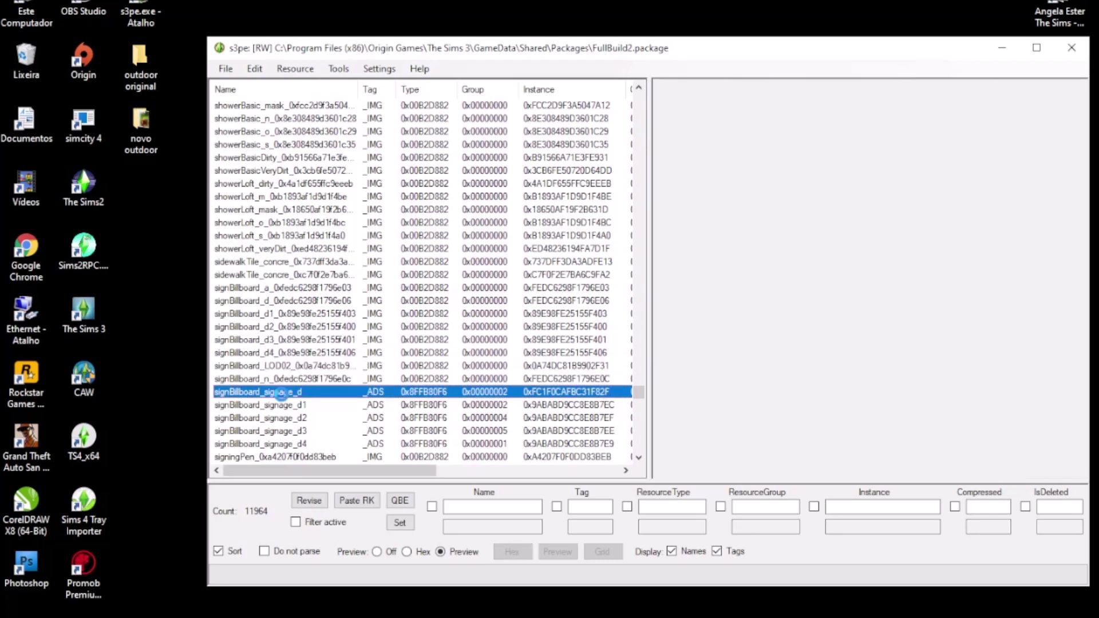
key("Down")
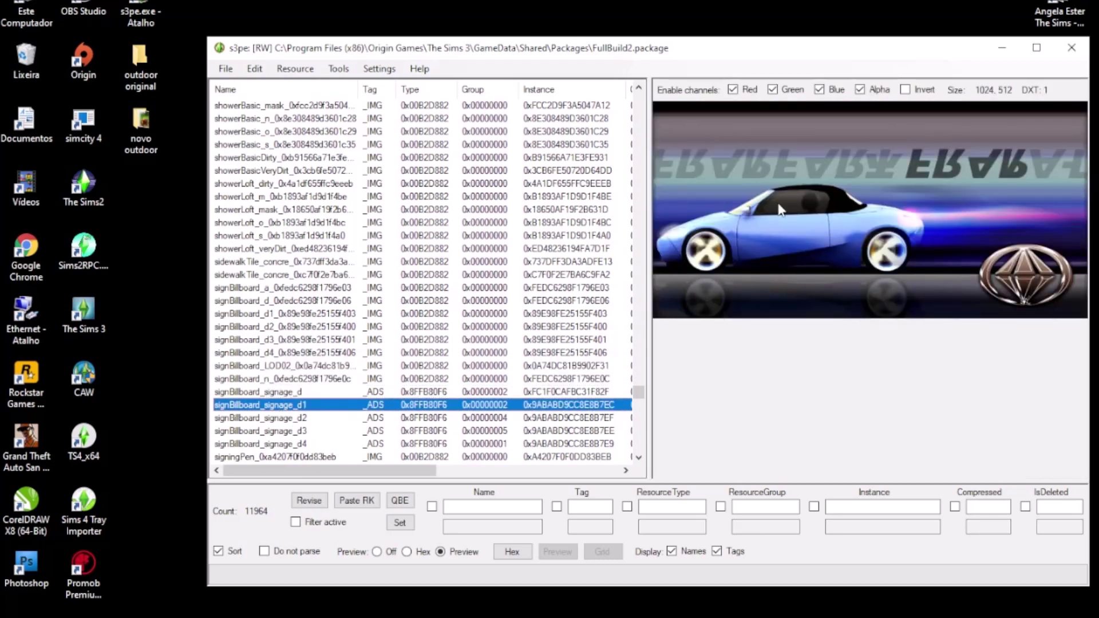
Step: Export signBillboard_signage_d1 as a DDS file to the outdoor original folder on the desktop, keeping the suggested file name
right_click(314, 404)
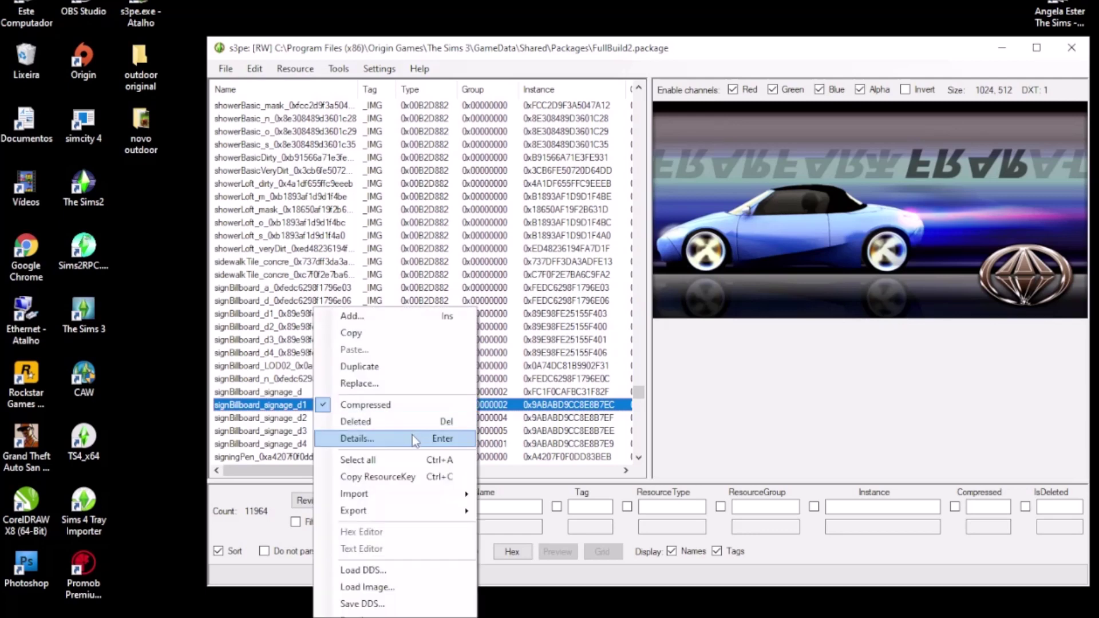
mouse_move(403, 511)
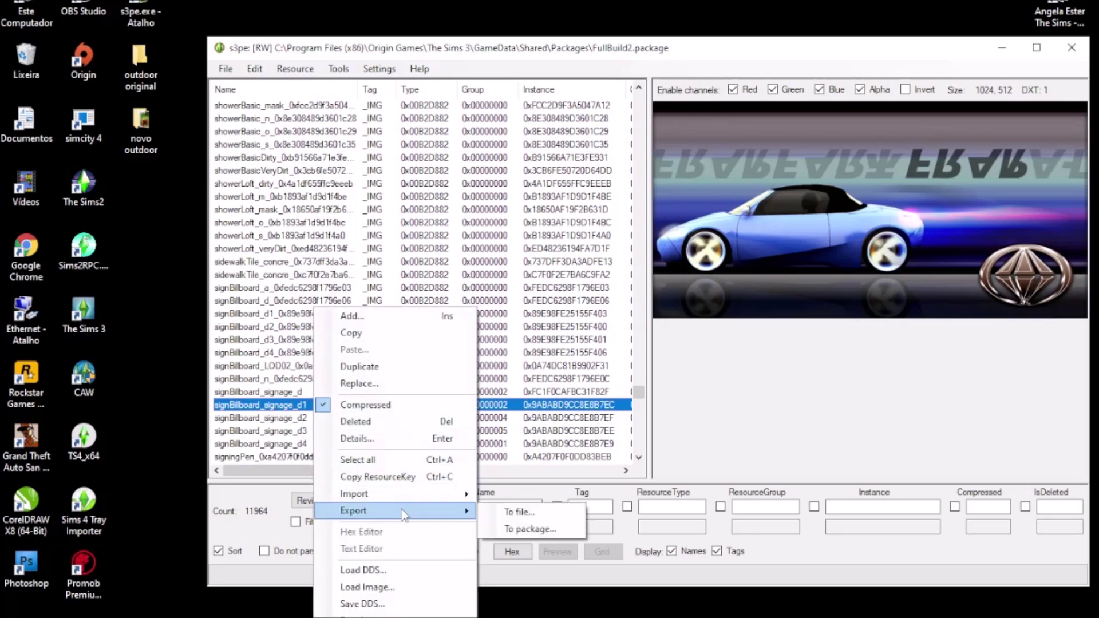
left_click(542, 512)
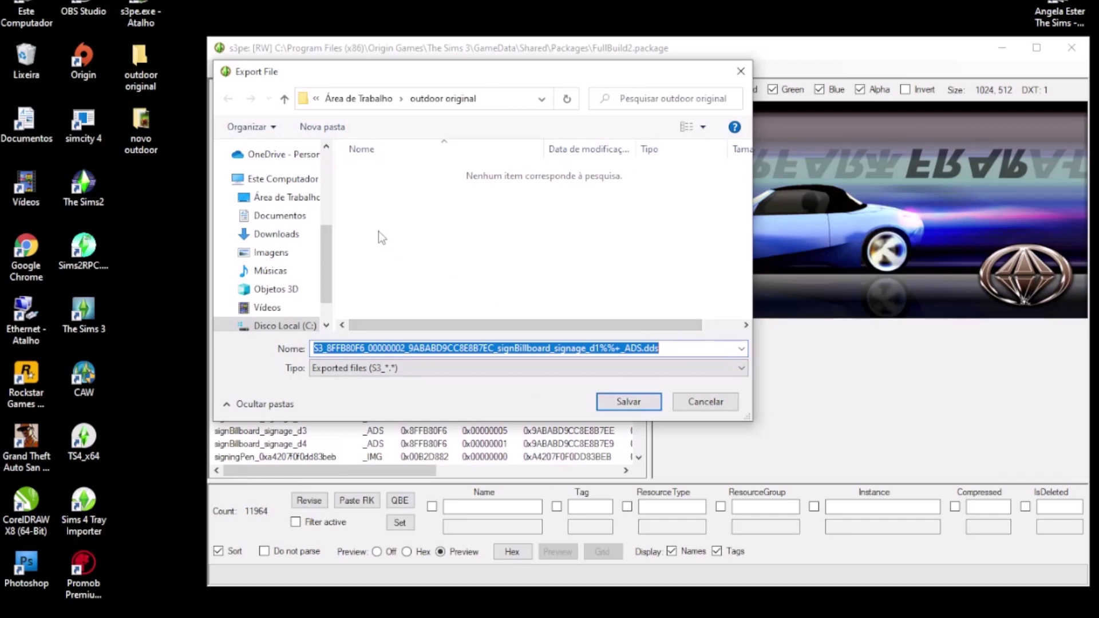
left_click(318, 201)
double_click(490, 177)
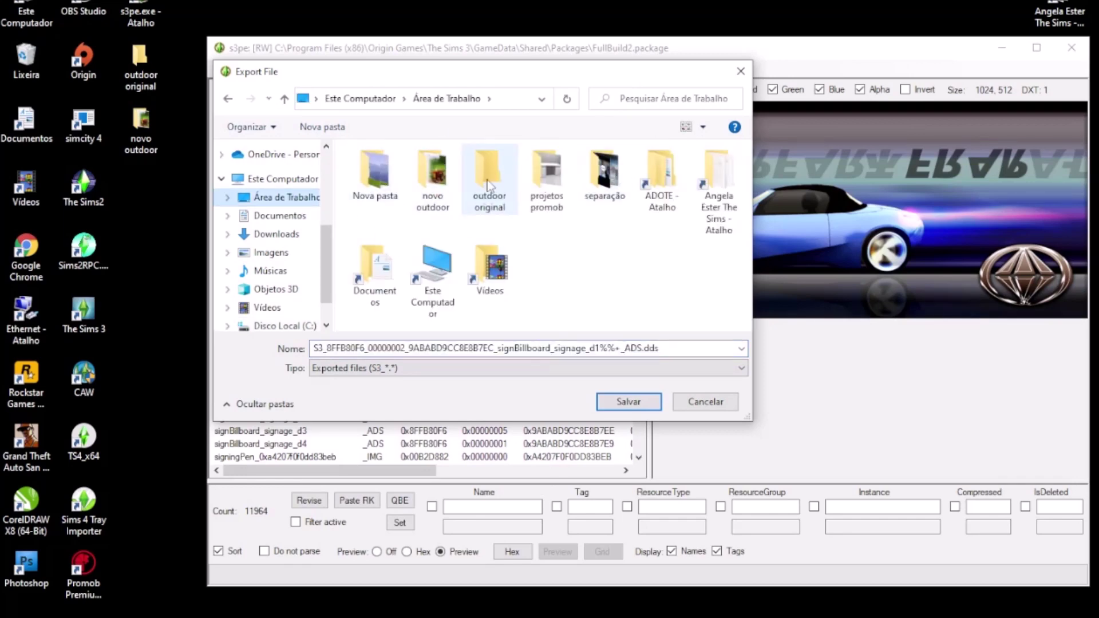
left_click(628, 403)
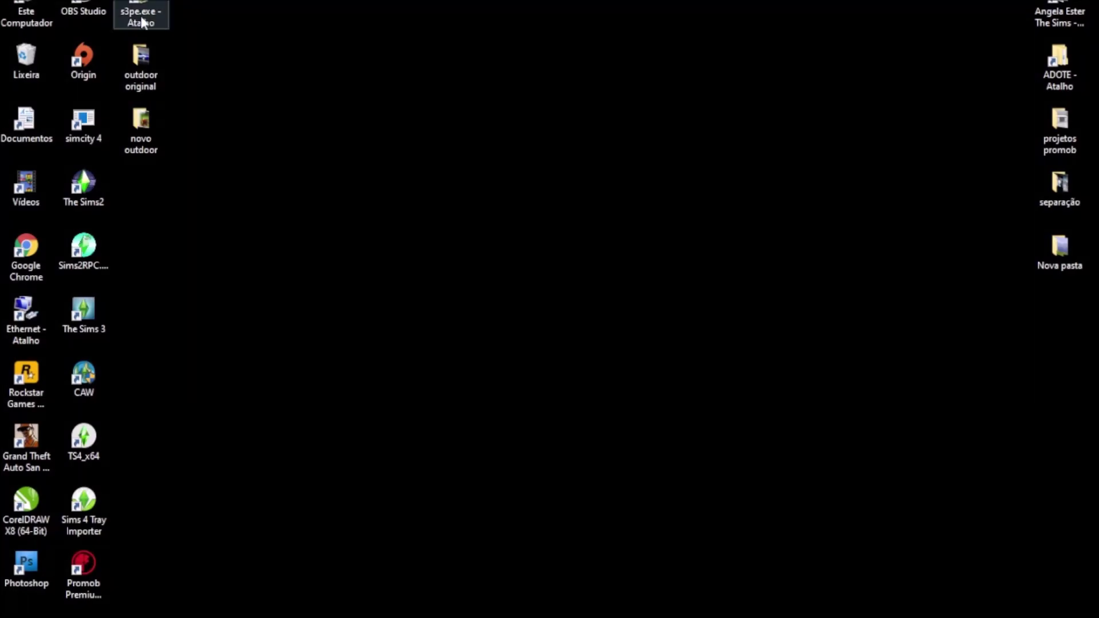
Step: Open the exported signBillboard_signage_d1 DDS file from the outdoor original folder in Photoshop, loading it using default sizes
double_click(141, 66)
left_click_drag(444, 160, 25, 568)
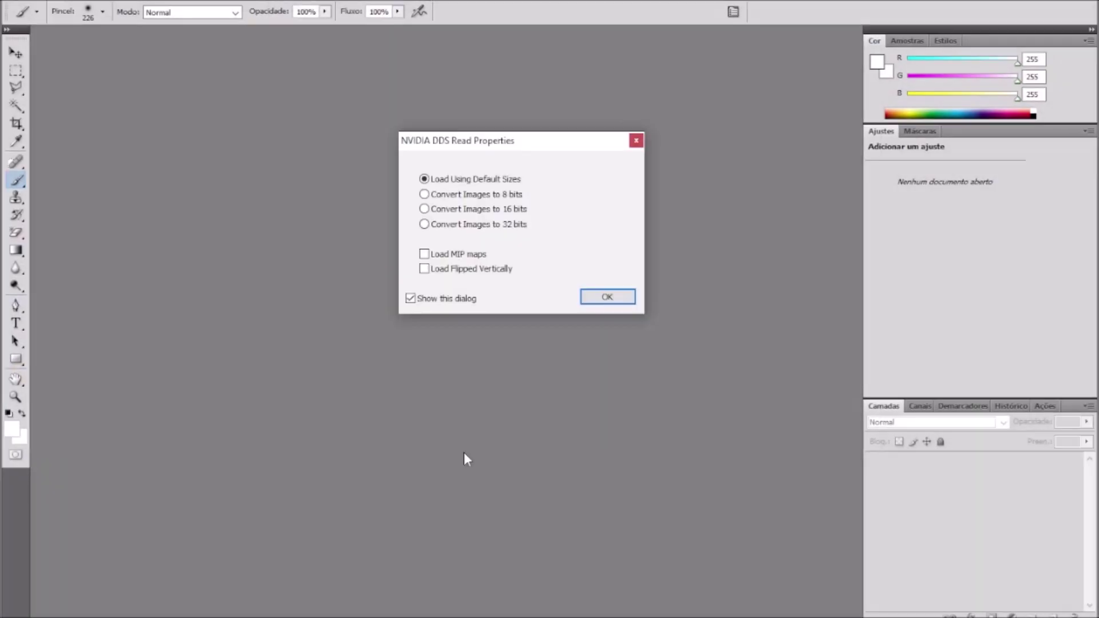
left_click(608, 297)
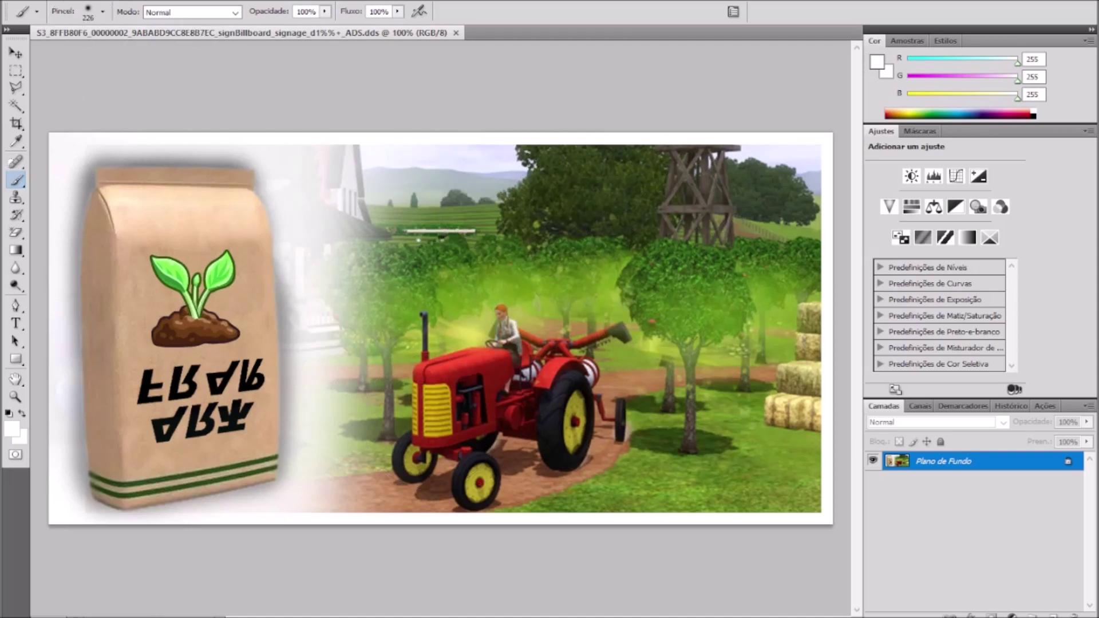
Step: Save the tractor and seed bag billboard image in D3D/DDS format in the novo outdoor folder, replacing the existing file of the same name
left_click(57, 1)
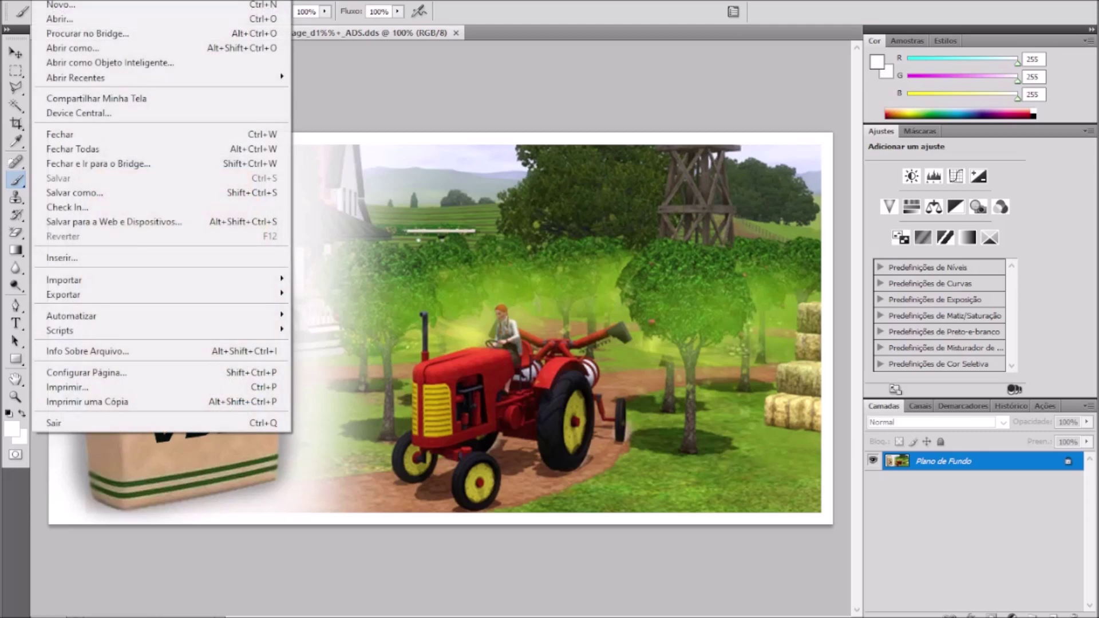
left_click(81, 193)
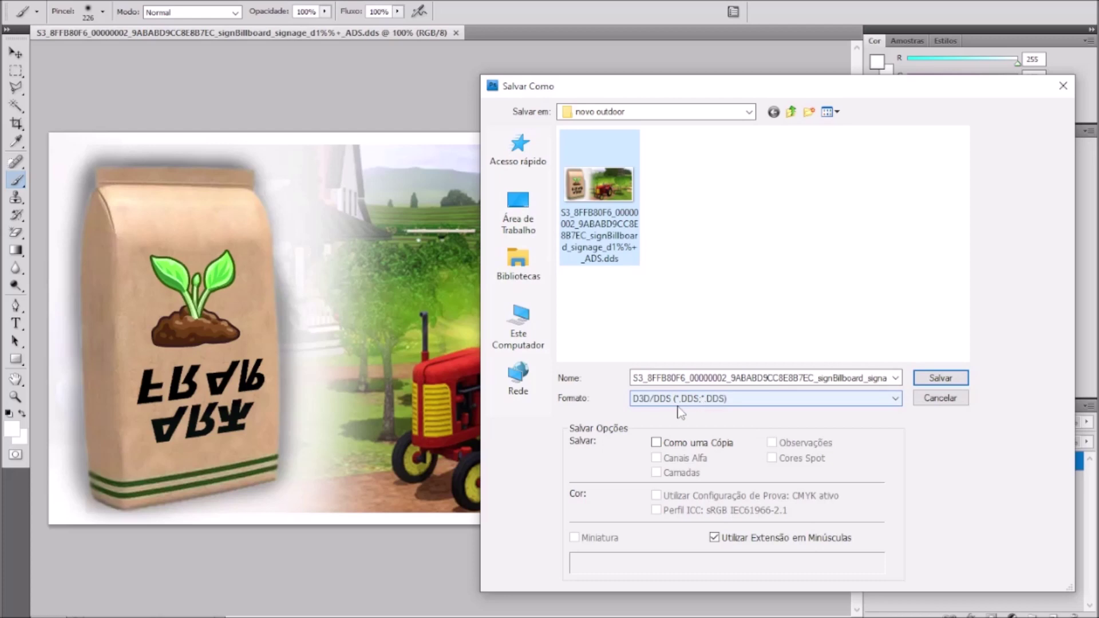
left_click(940, 377)
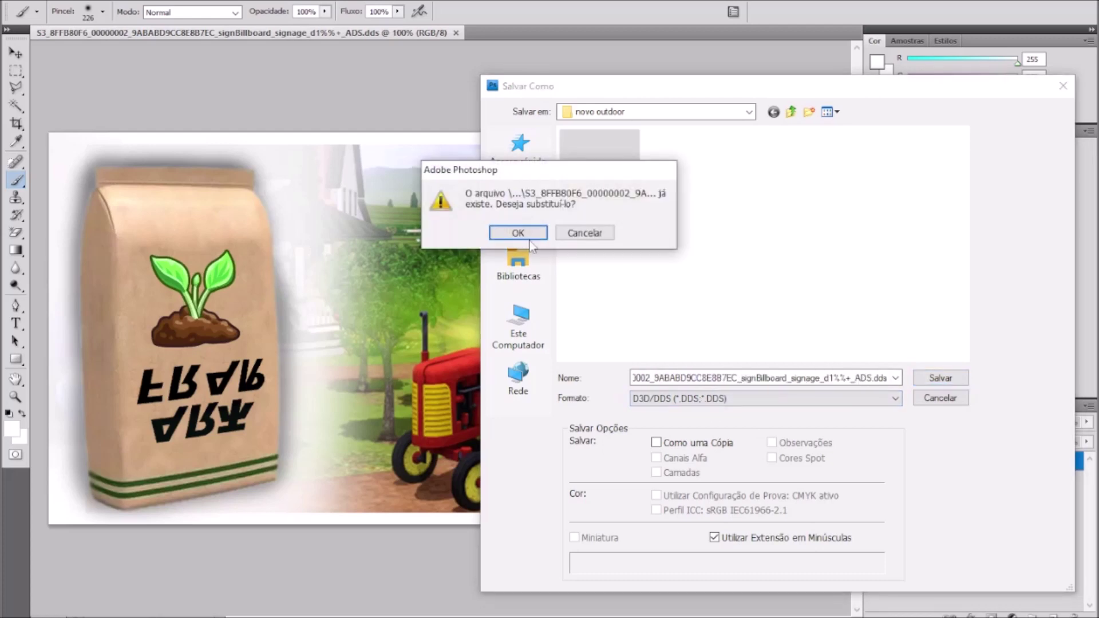
left_click(527, 238)
left_click(629, 133)
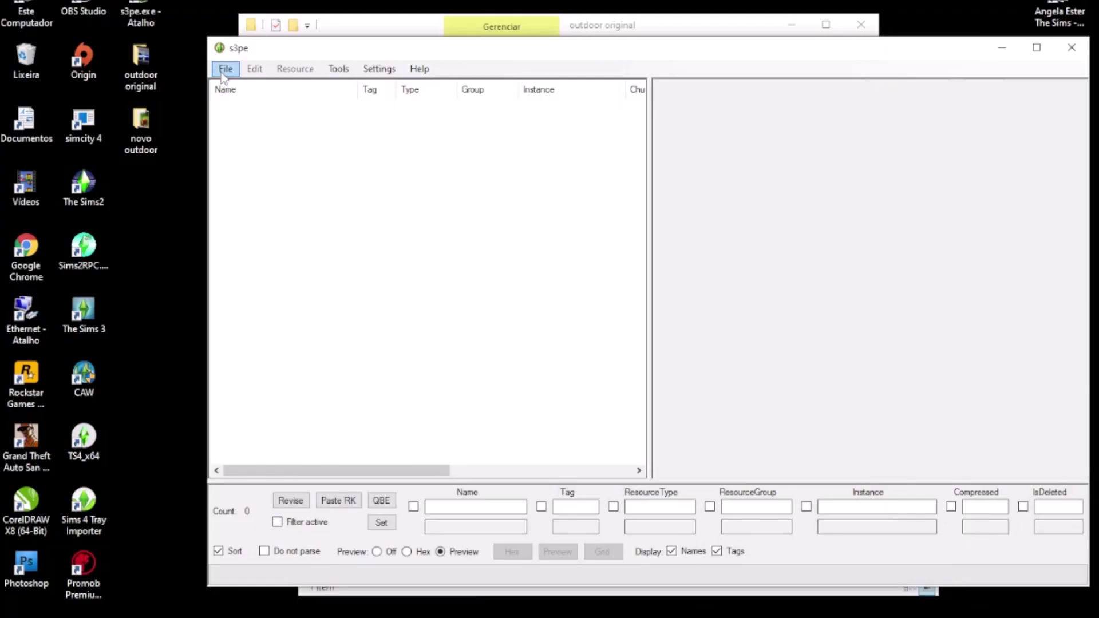
left_click(225, 69)
left_click(257, 121)
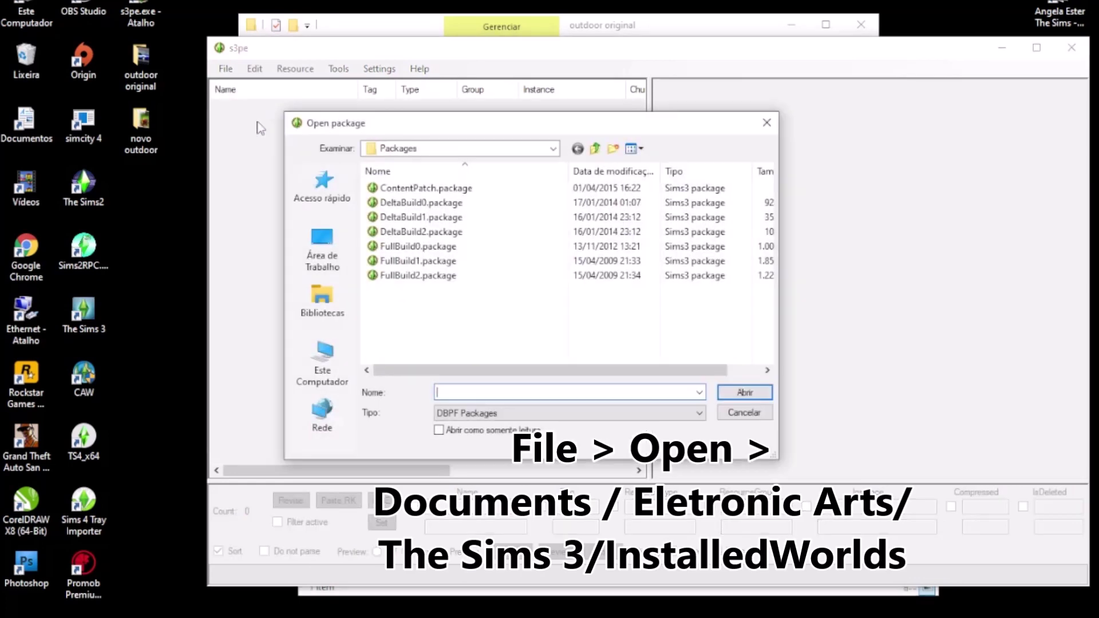
left_click(338, 236)
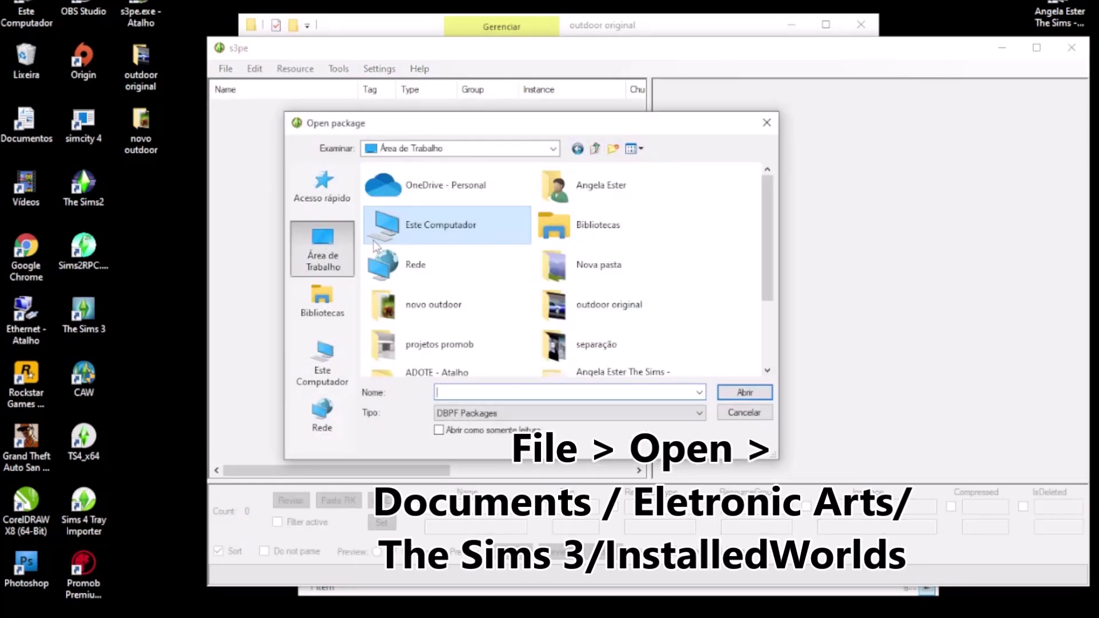
double_click(441, 227)
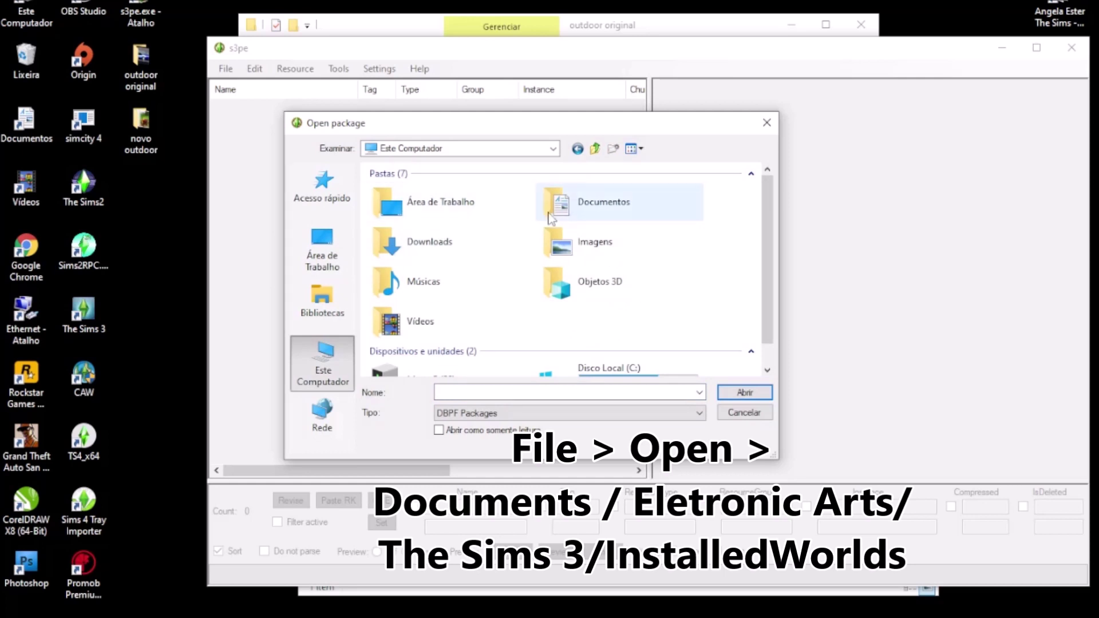
double_click(538, 213)
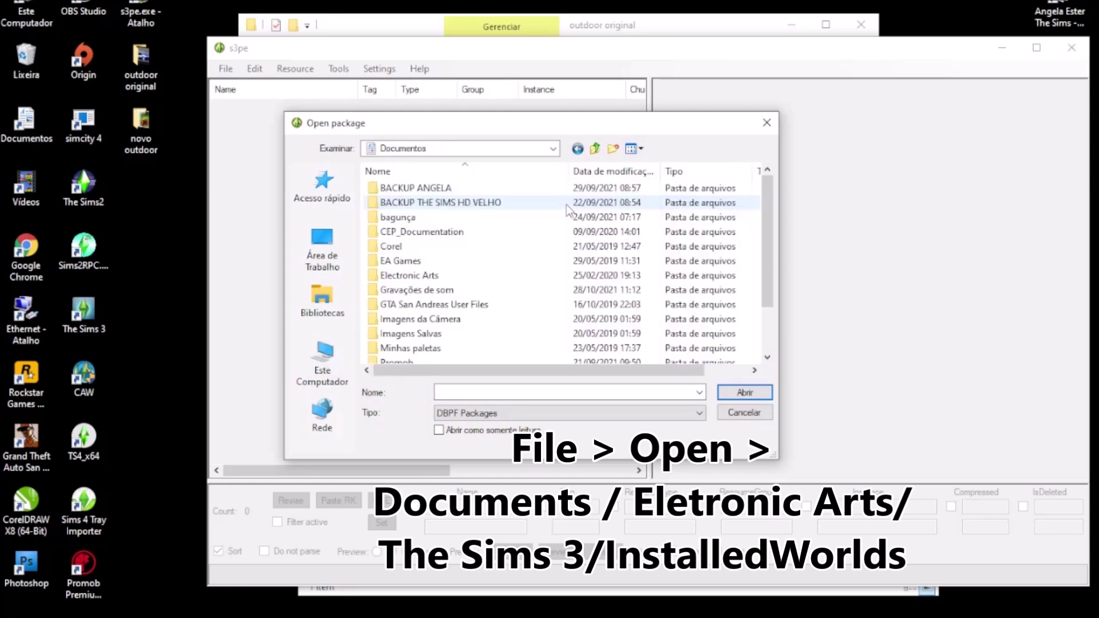
double_click(416, 277)
double_click(417, 219)
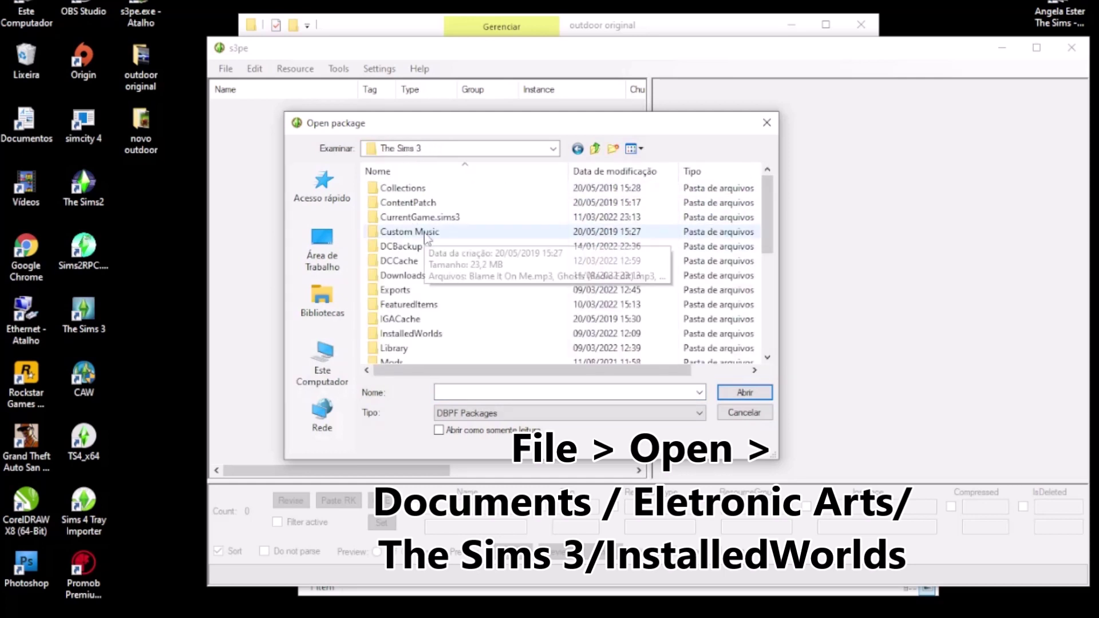
scroll(425, 236, "down", 1)
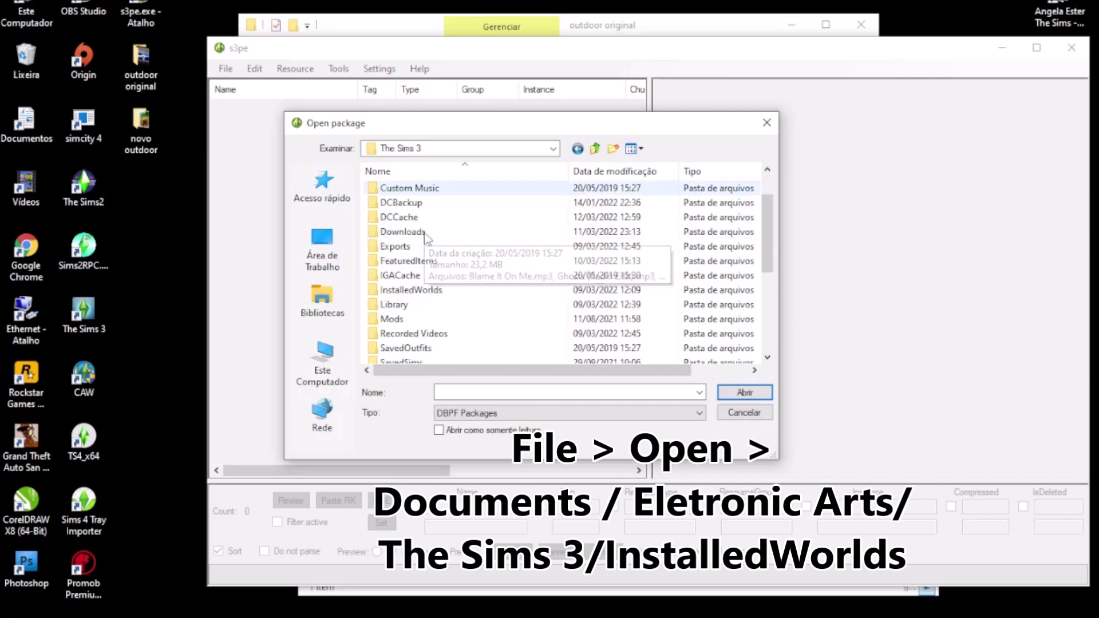
double_click(441, 290)
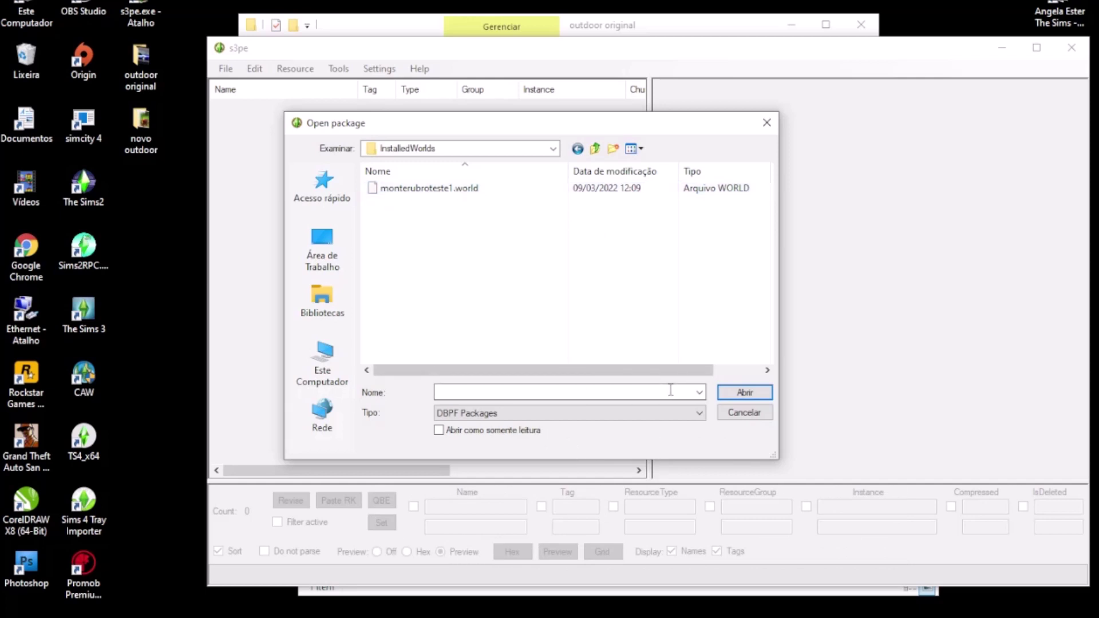
left_click(742, 415)
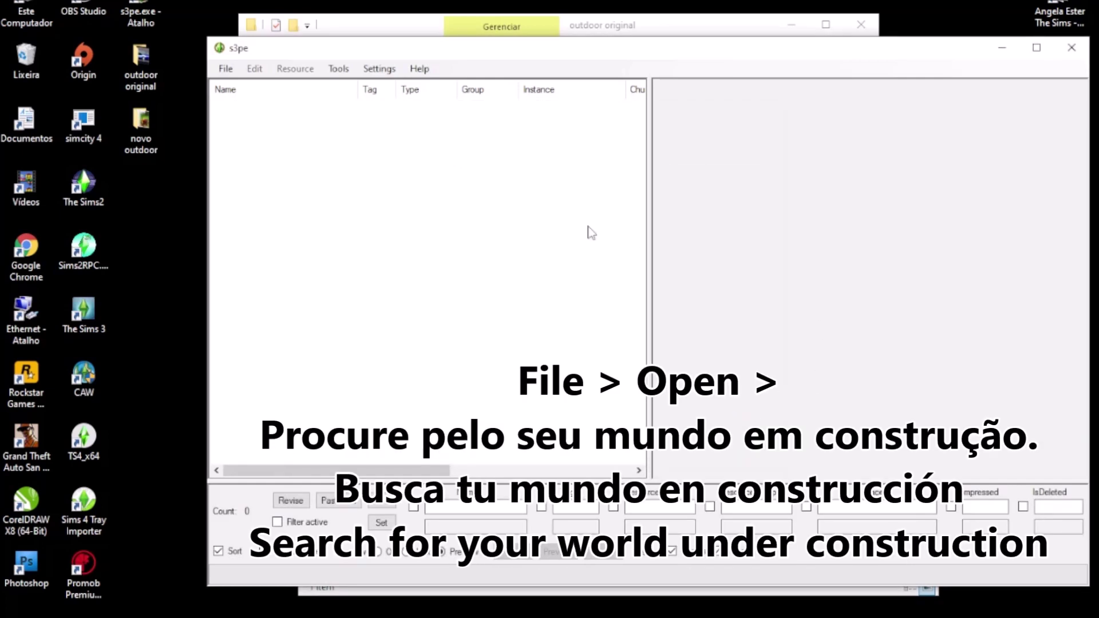
Step: Open monterubro.world from the 06-Monte Rubro folder inside the sims 3 mundos directory
left_click(226, 73)
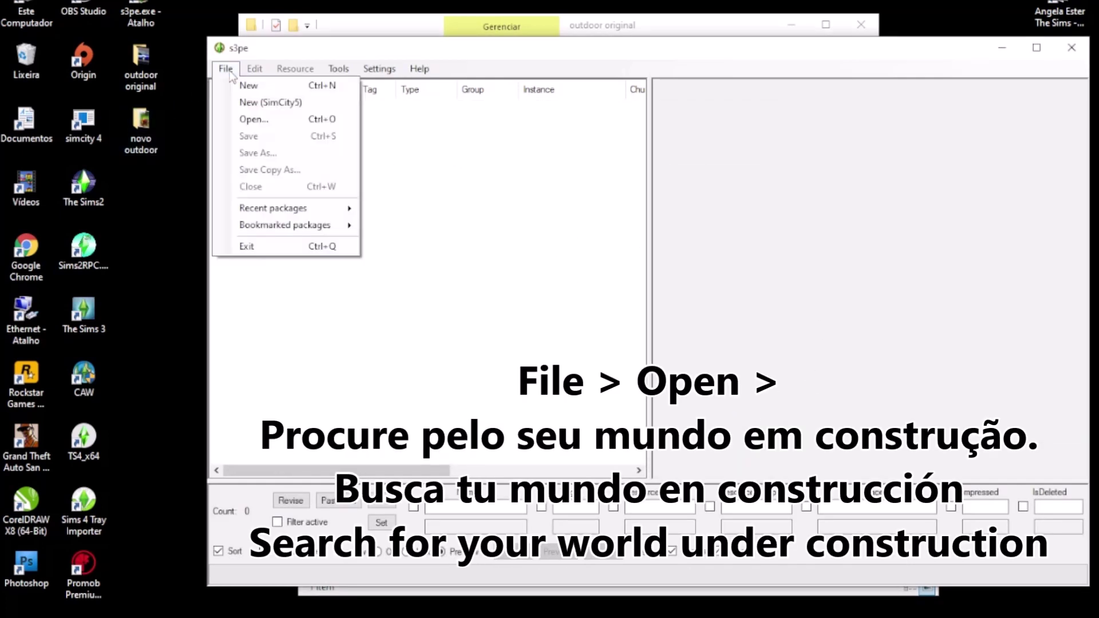
left_click(262, 121)
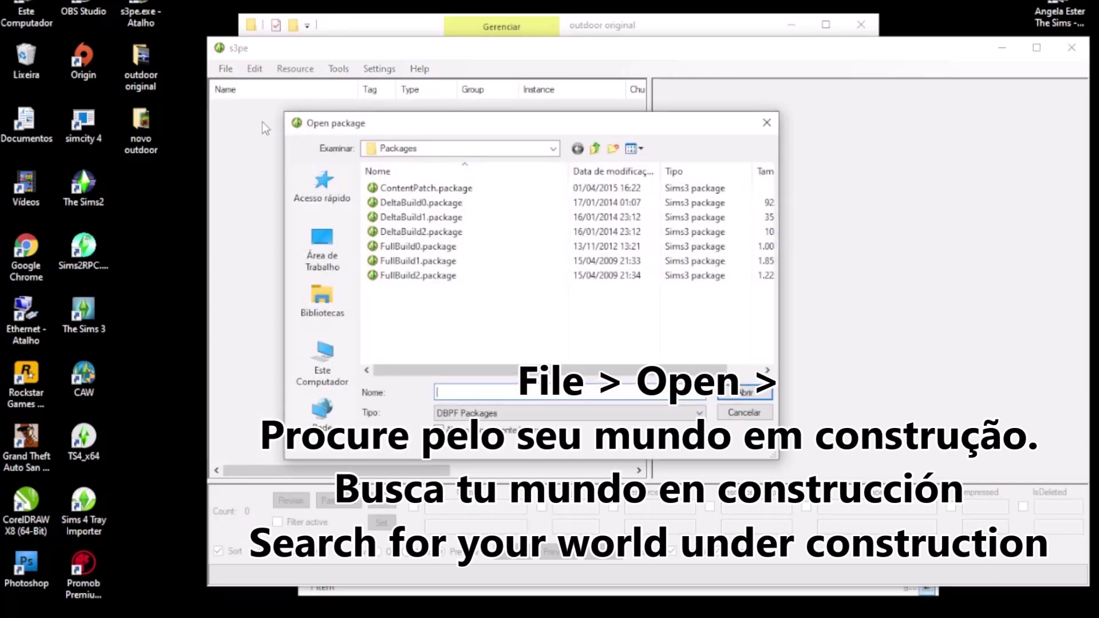
left_click(323, 252)
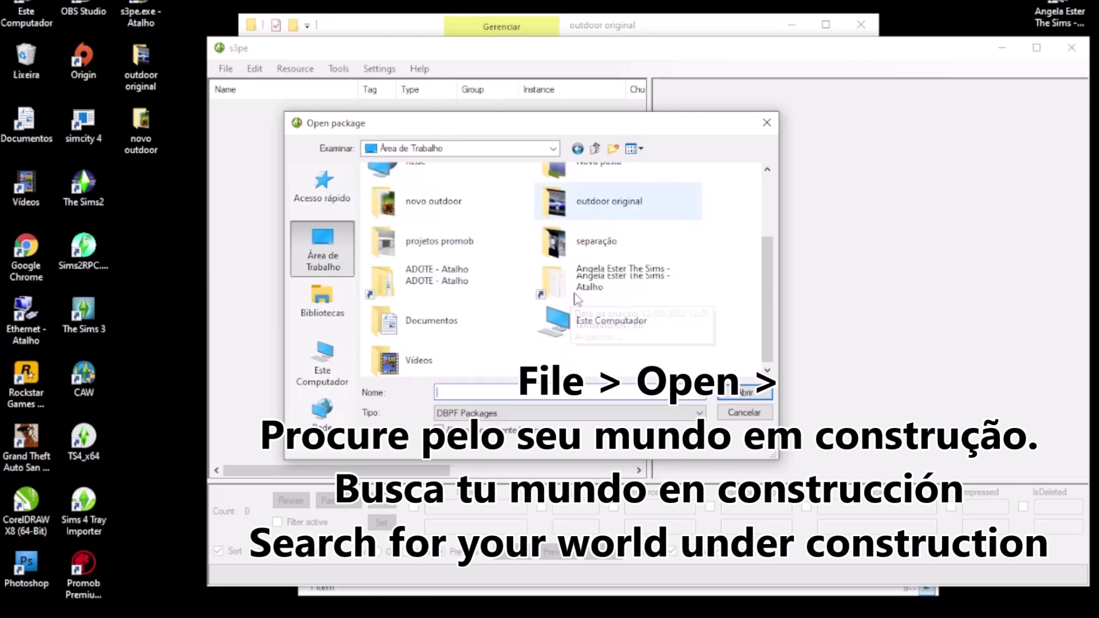
scroll(574, 304, "down", 2)
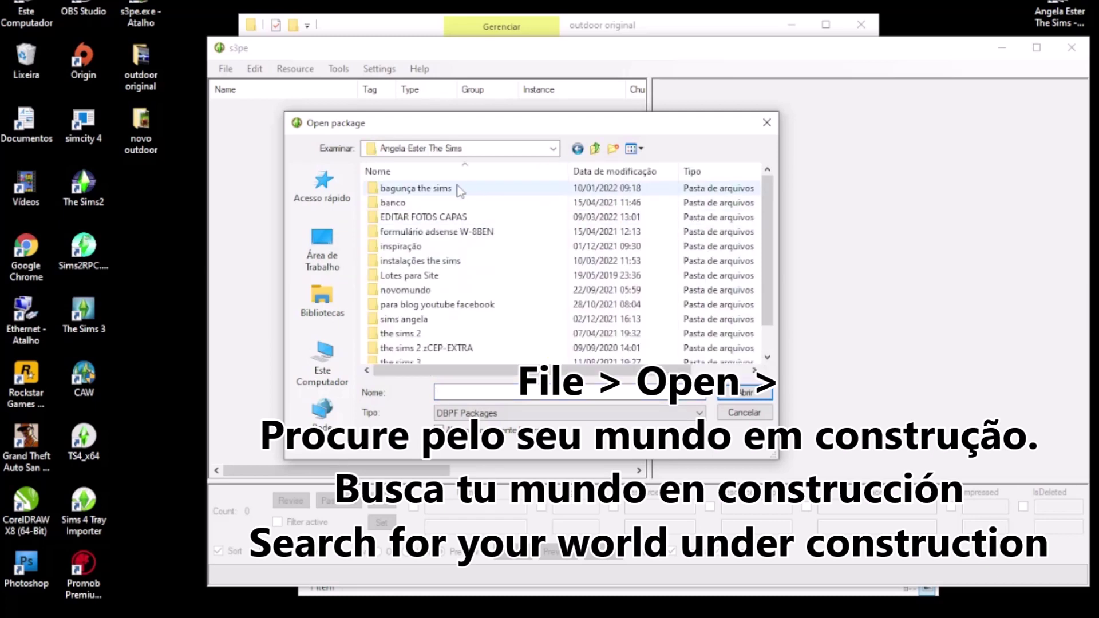
scroll(441, 309, "down", 1)
double_click(417, 337)
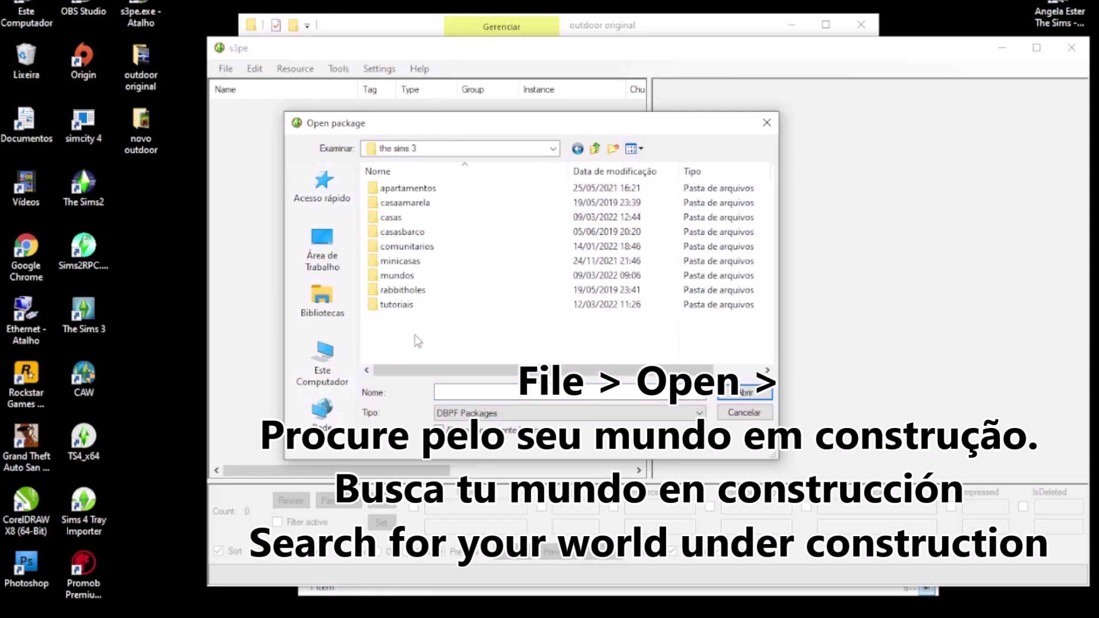
double_click(397, 276)
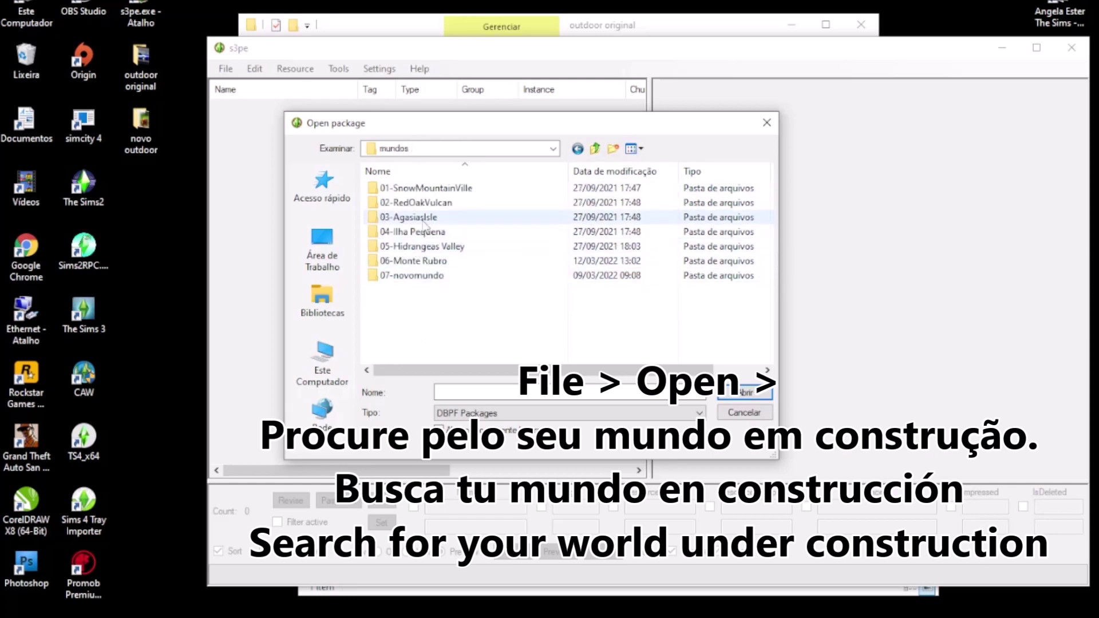
double_click(429, 262)
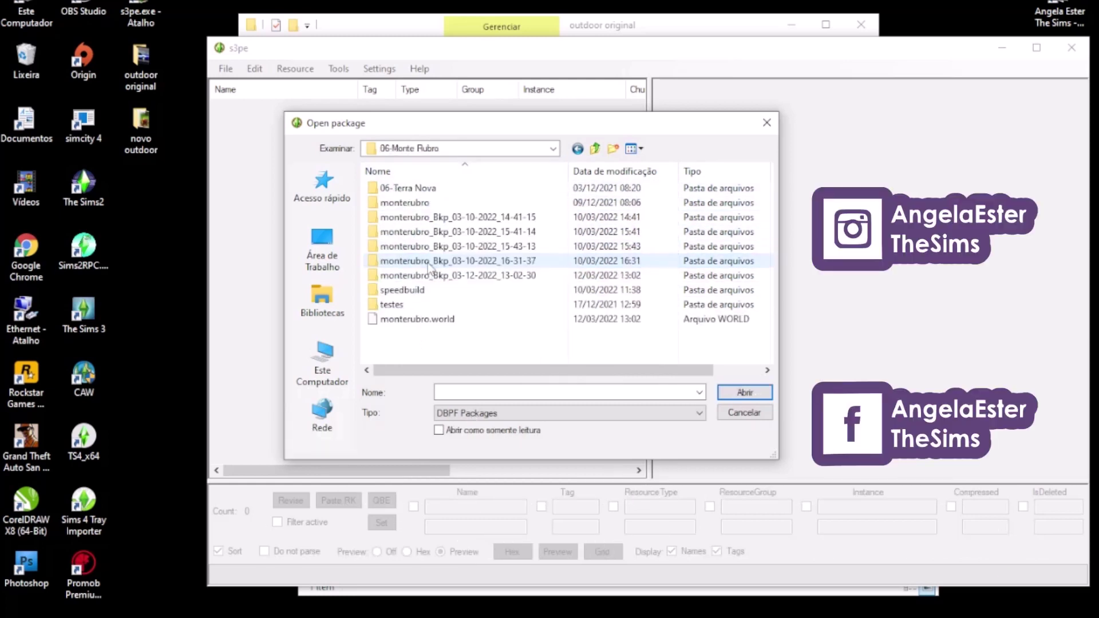
left_click(416, 319)
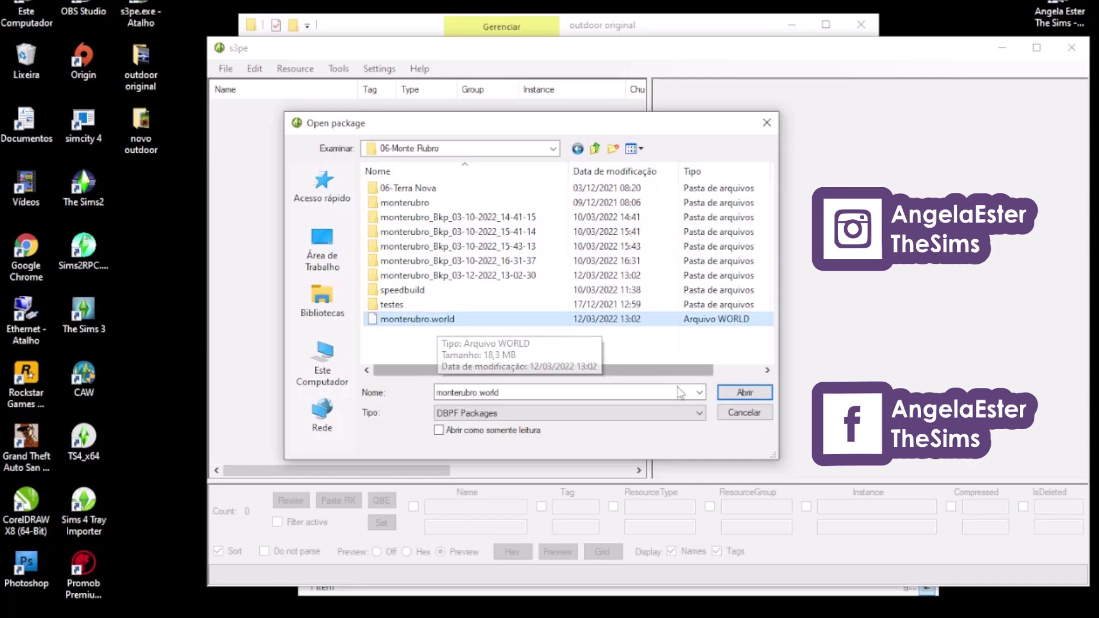
left_click(745, 392)
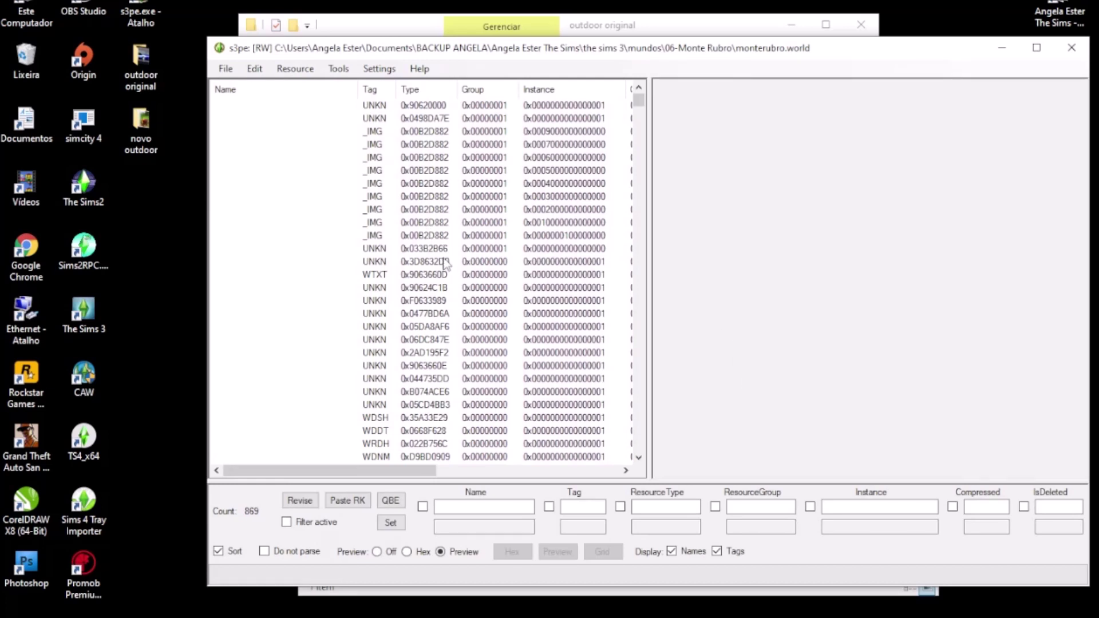
Step: Import the signBillboard_signage_d1 file from the novo outdoor folder on the desktop into the world package, keeping the default resource details
scroll(441, 263, "down", 18)
scroll(441, 263, "up", 8)
scroll(440, 263, "up", 10)
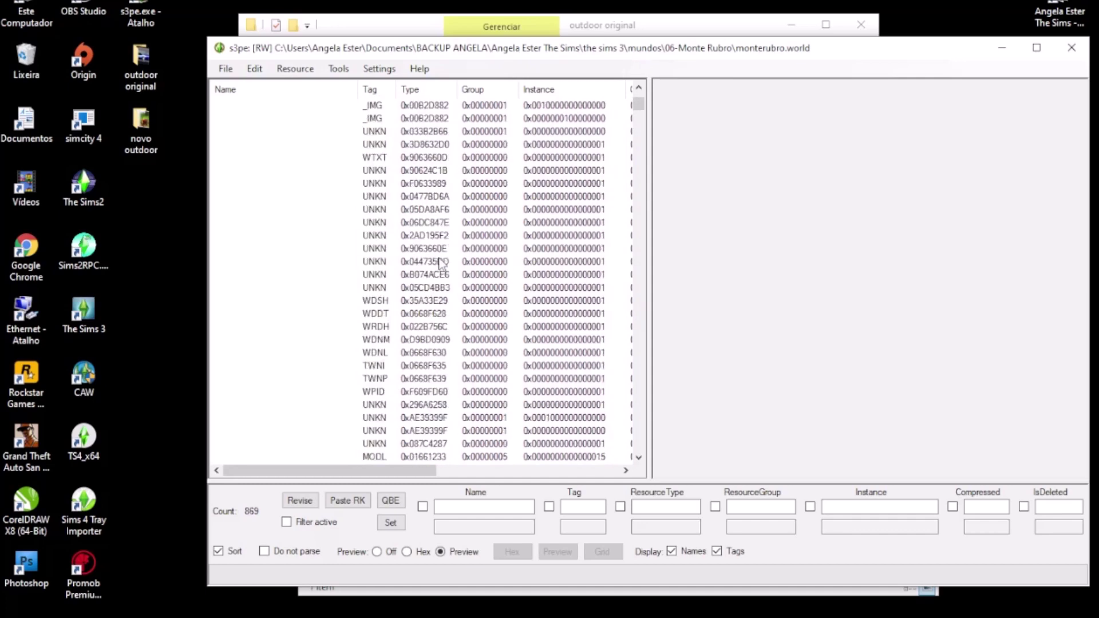
left_click(278, 76)
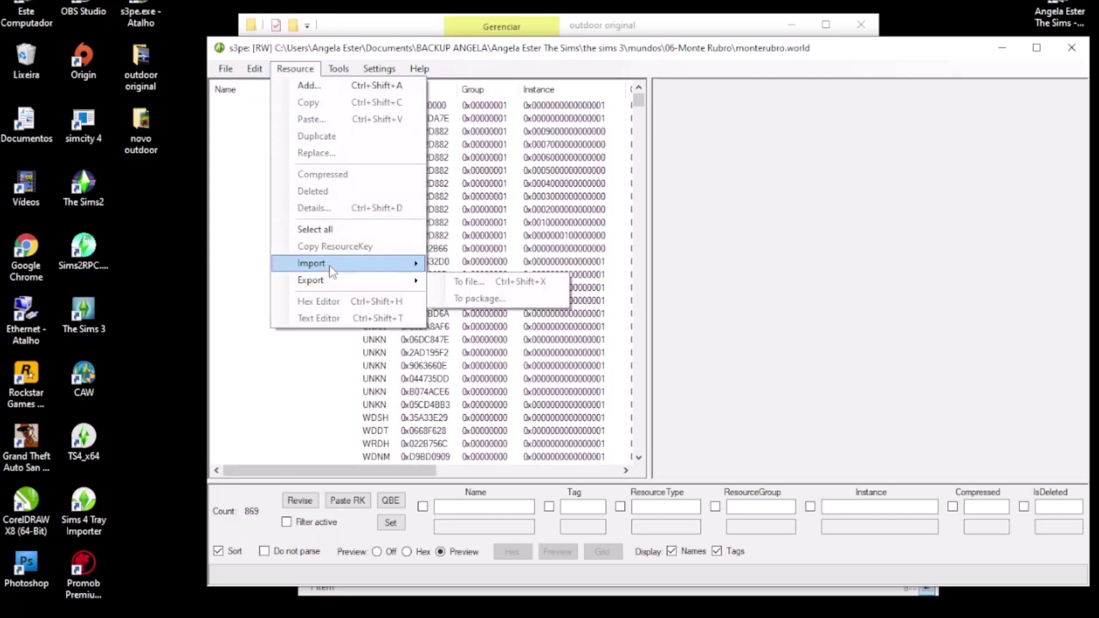
mouse_move(330, 269)
left_click(474, 265)
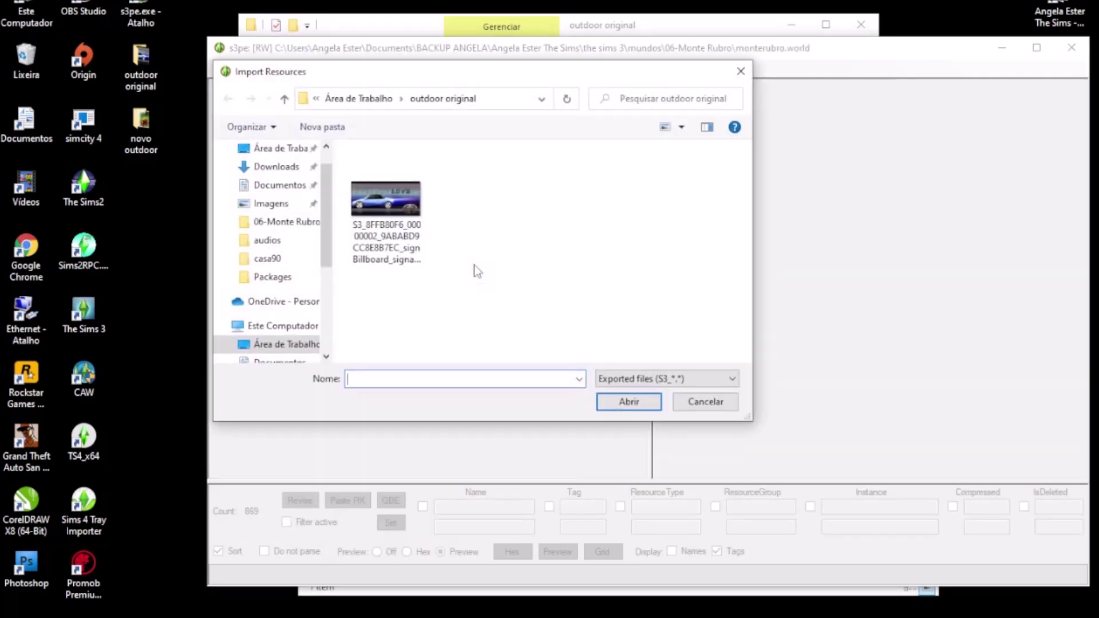
left_click(370, 104)
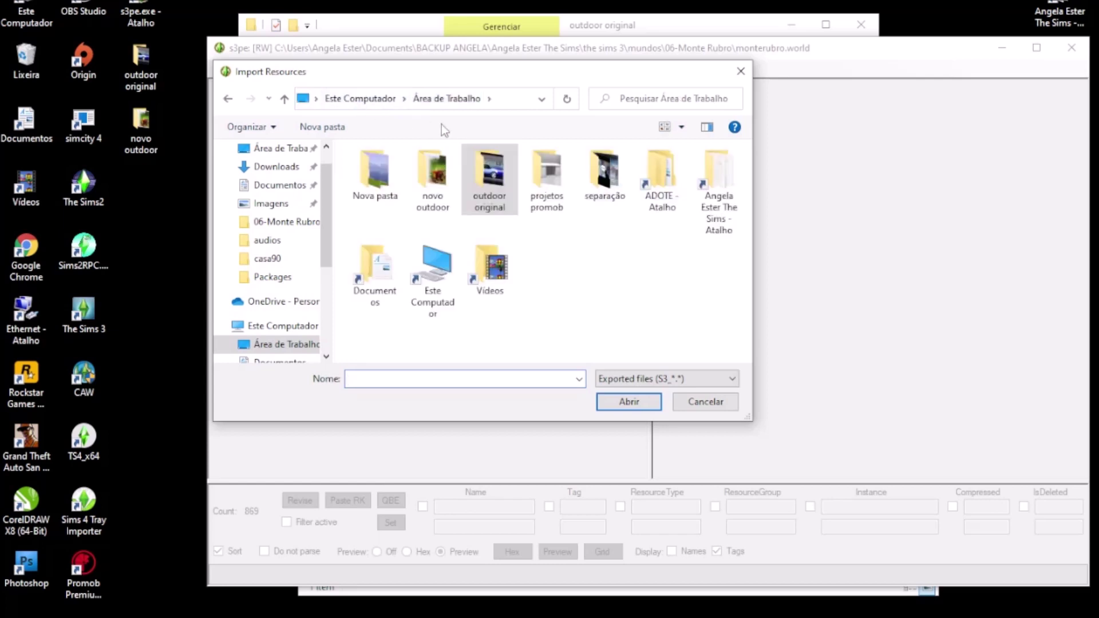
double_click(430, 177)
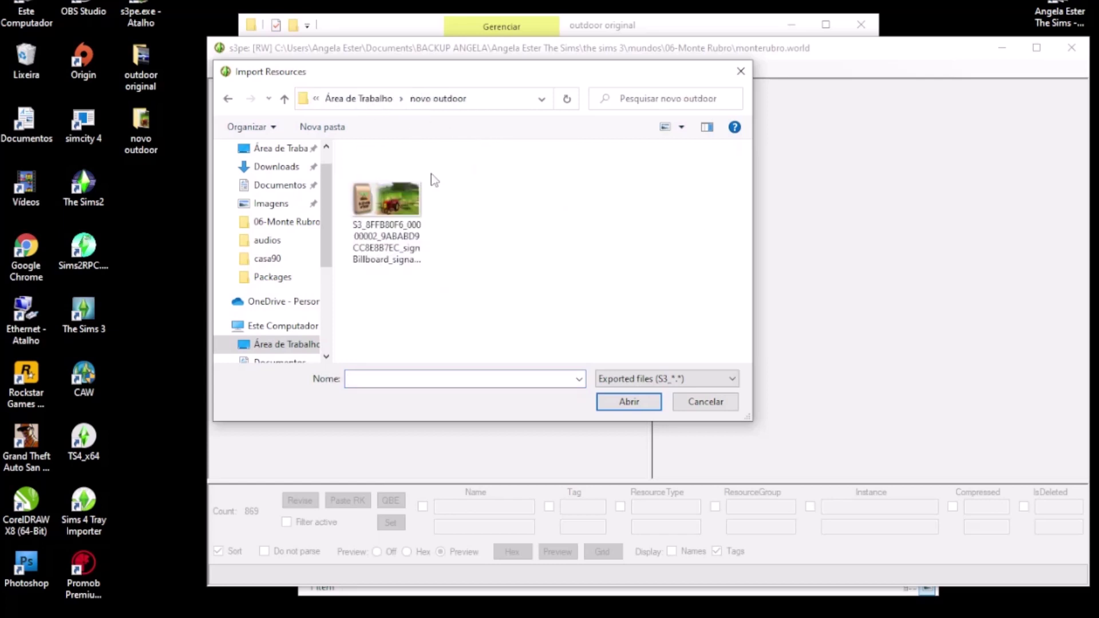
left_click(404, 204)
left_click(617, 403)
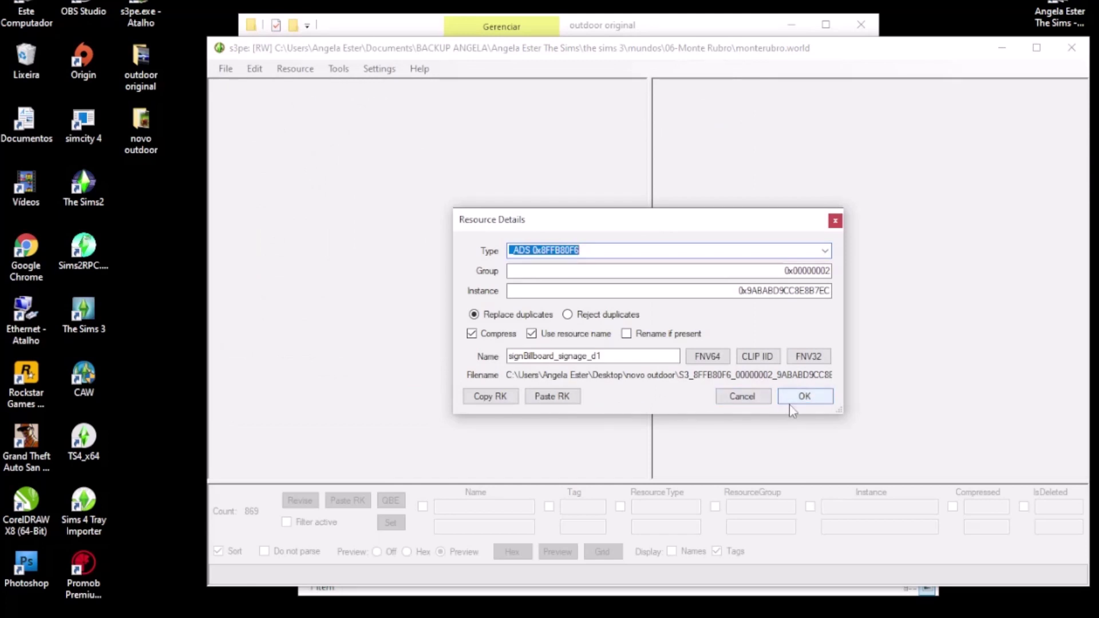
left_click(809, 403)
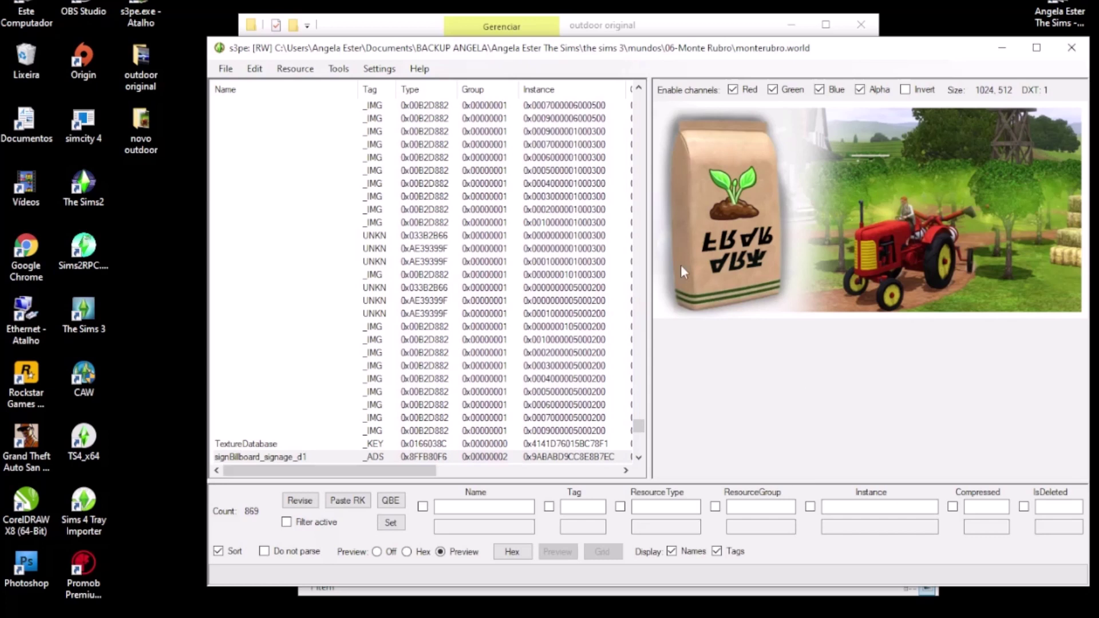
Step: Save the monterubro.world package and switch to the same world in CAW
left_click(225, 70)
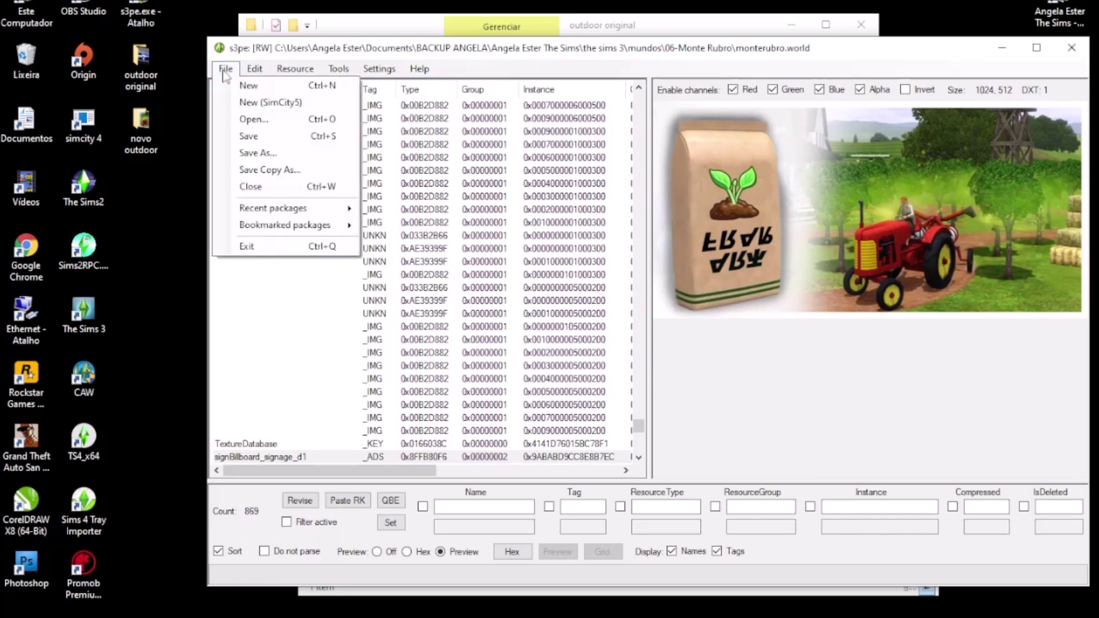
left_click(264, 141)
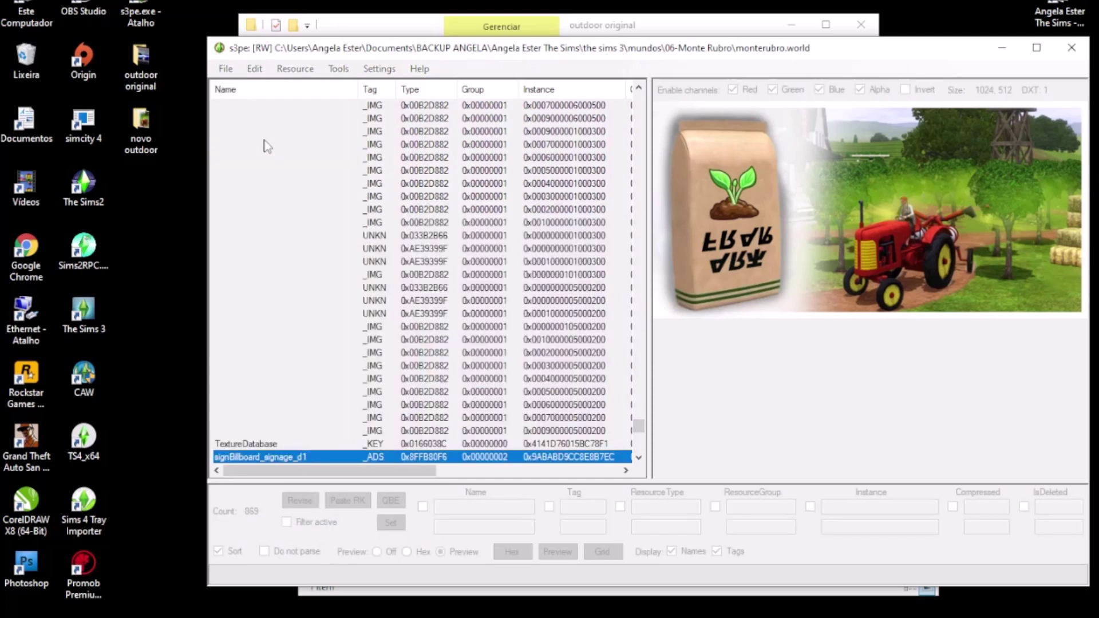
key("alt+Tab")
left_click(266, 147)
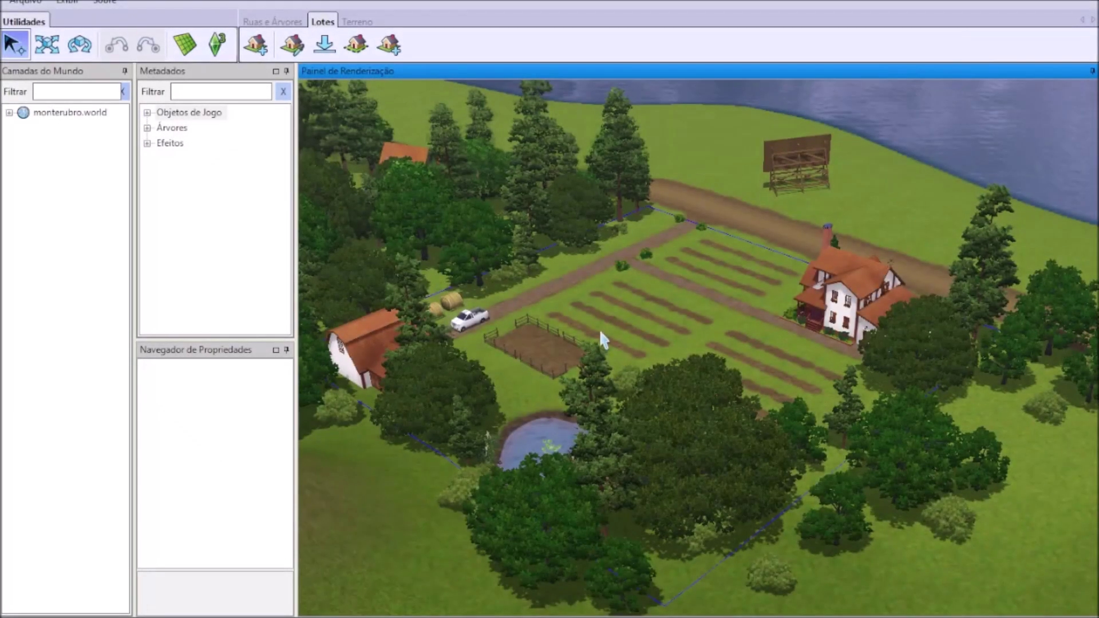
Step: Examine the billboard beside the farm lot up close and from several angles to check its tractor and seed bag image
scroll(649, 420, "up", 6)
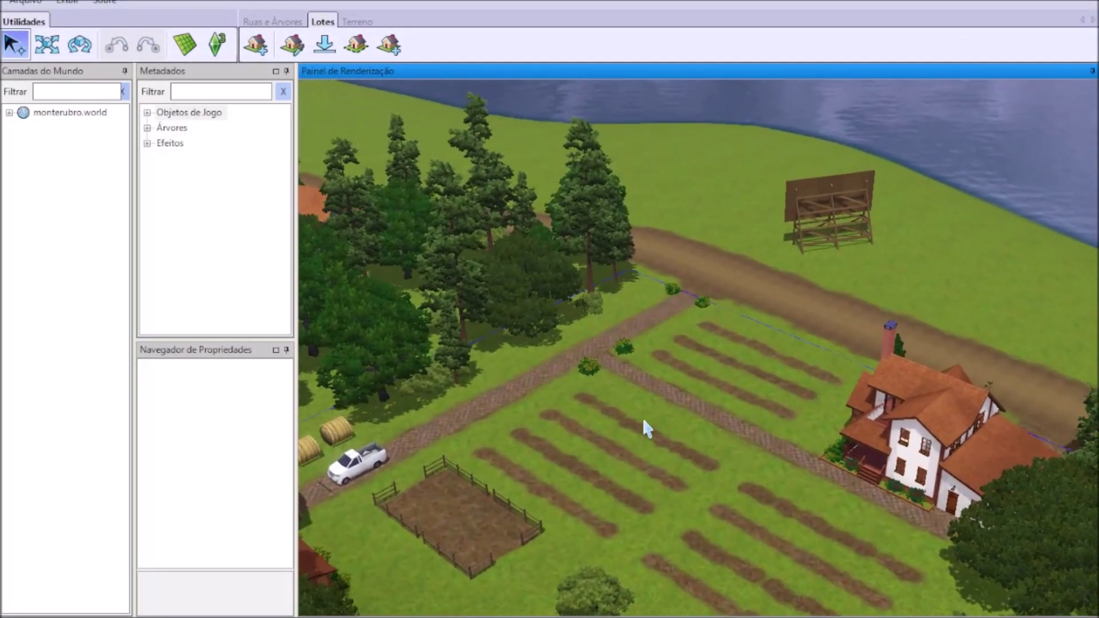
scroll(667, 427, "up", 5)
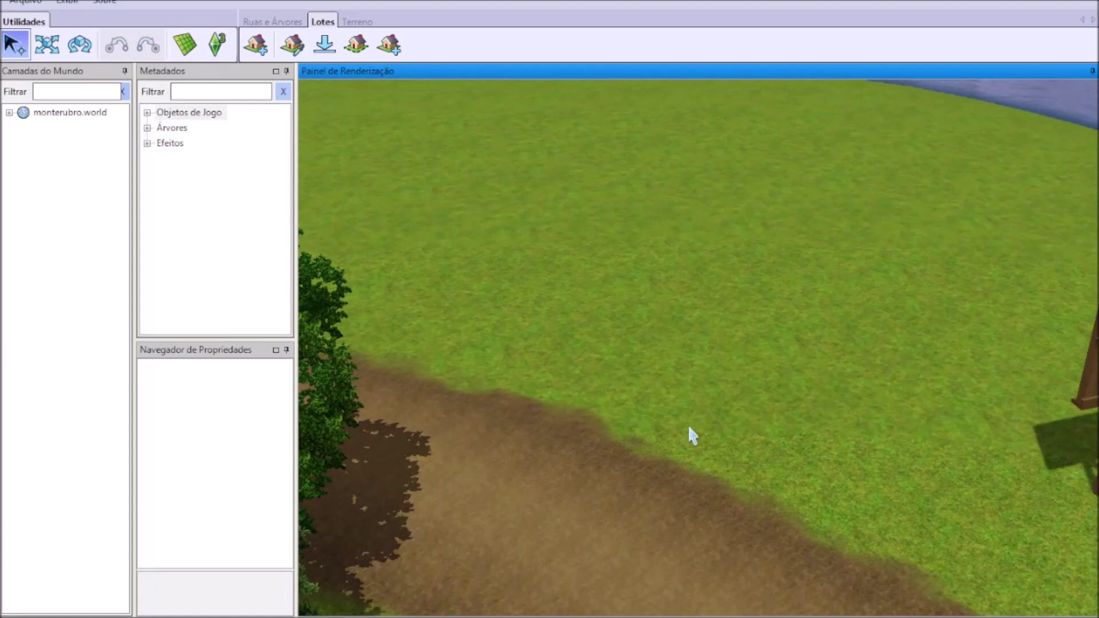
left_click_drag(715, 424, 649, 450)
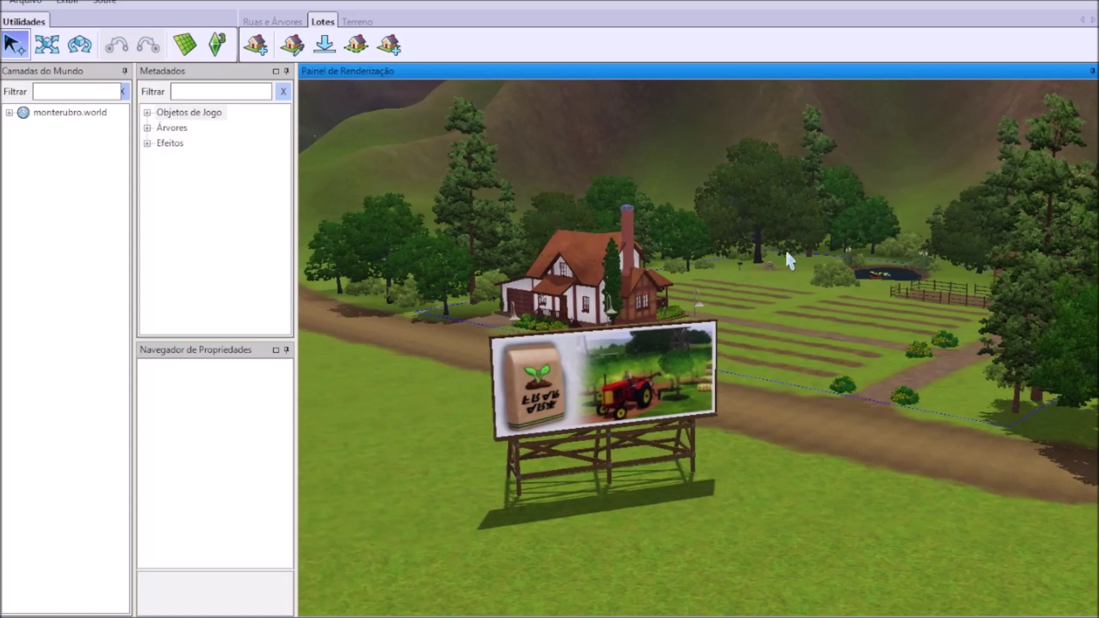
scroll(605, 392, "up", 5)
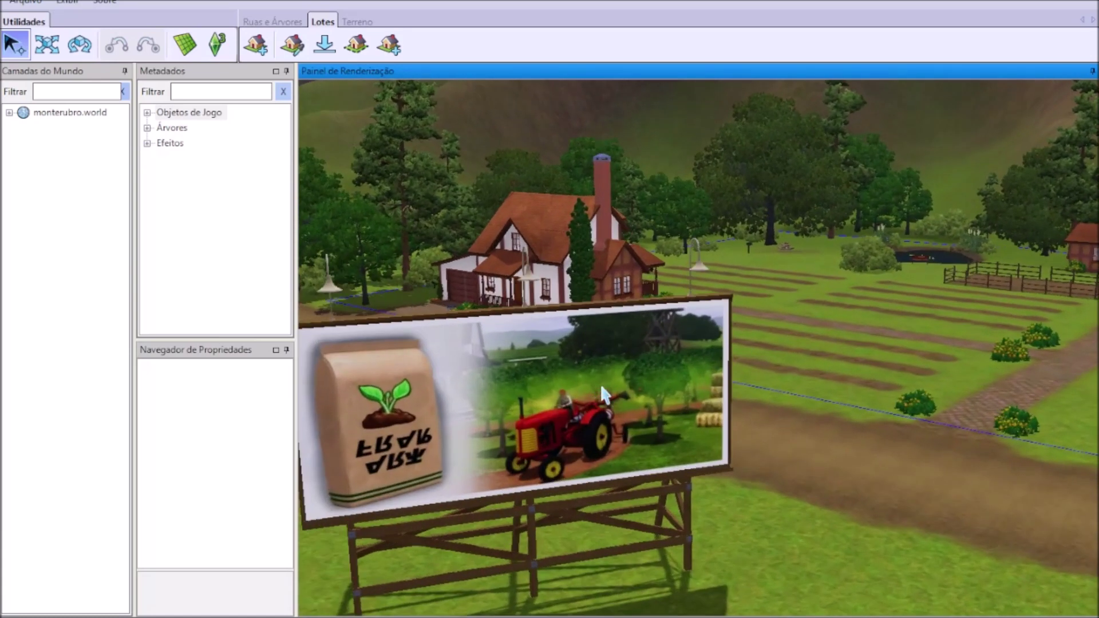
scroll(656, 409, "up", 4)
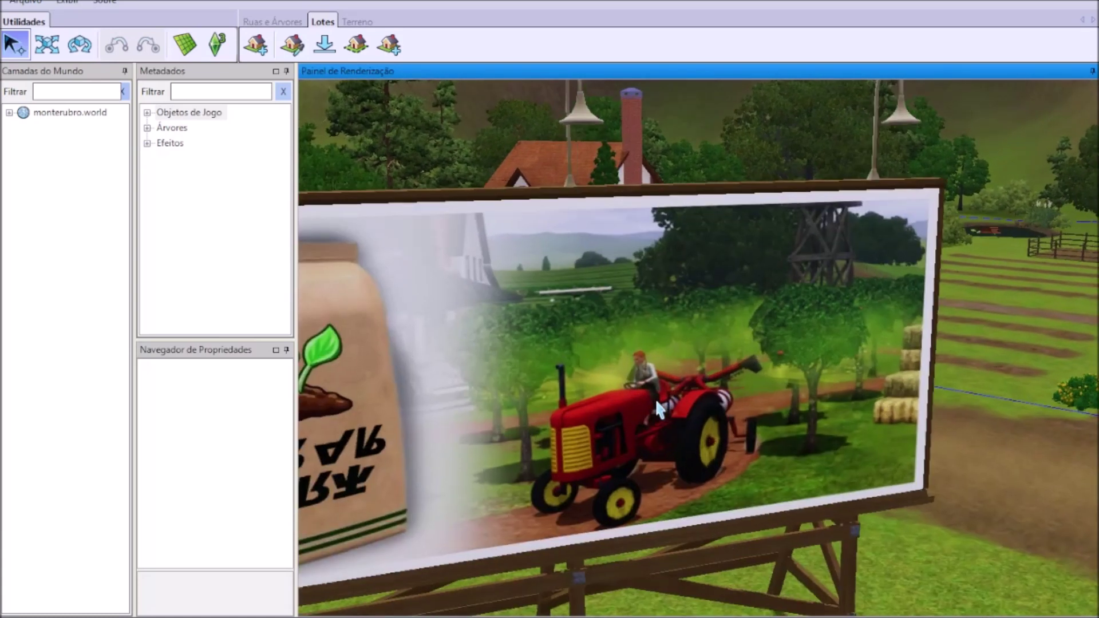
scroll(655, 399, "down", 5)
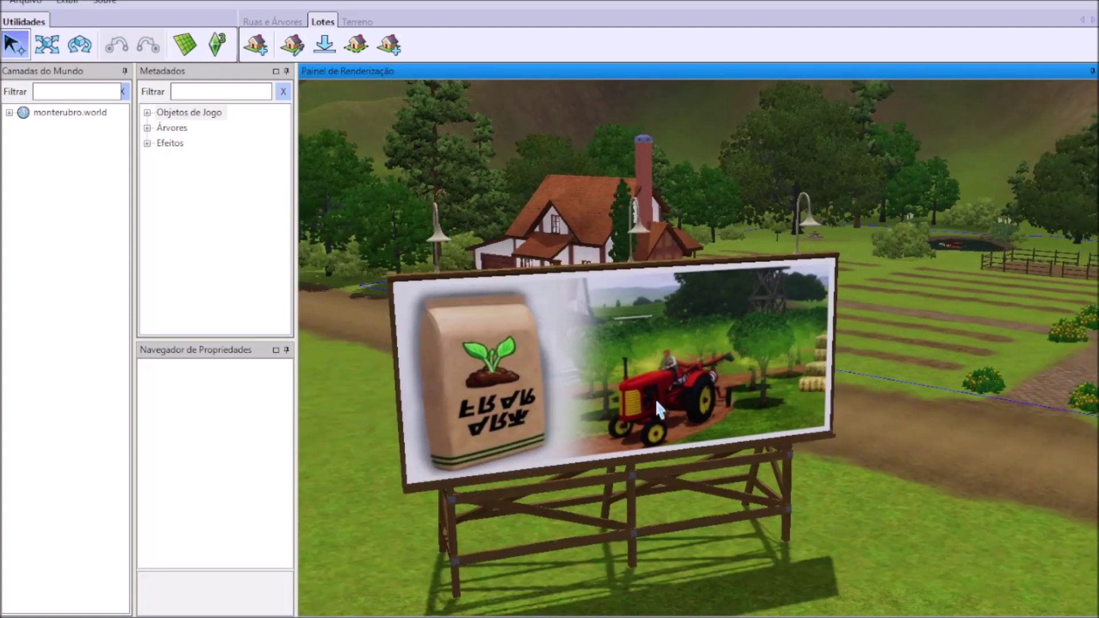
scroll(669, 399, "down", 2)
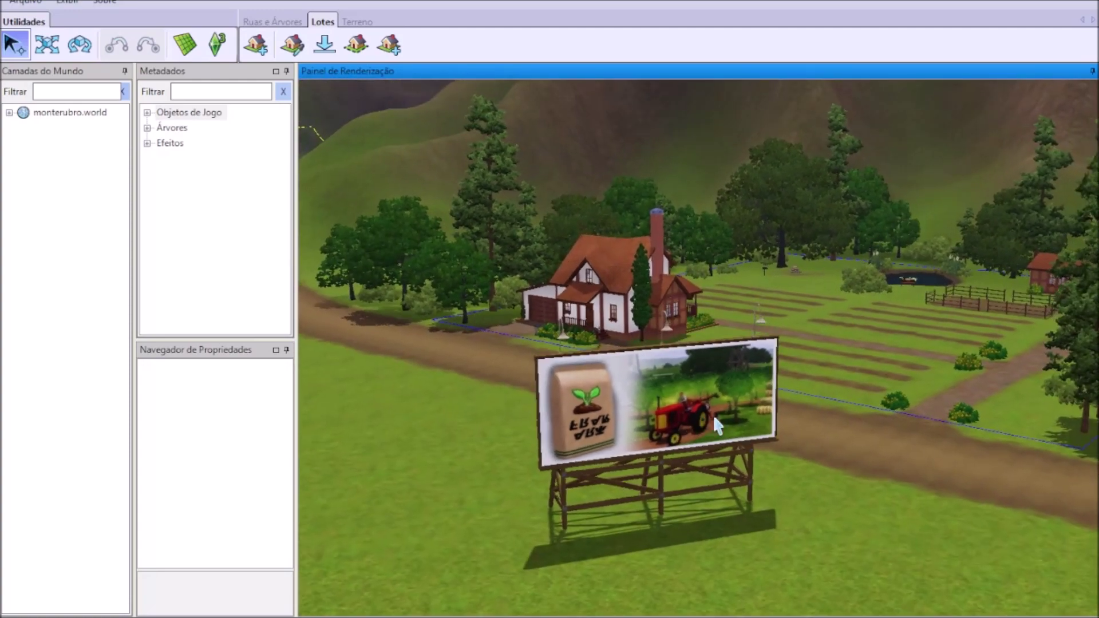
key("Right")
scroll(757, 427, "down", 2)
key("Left")
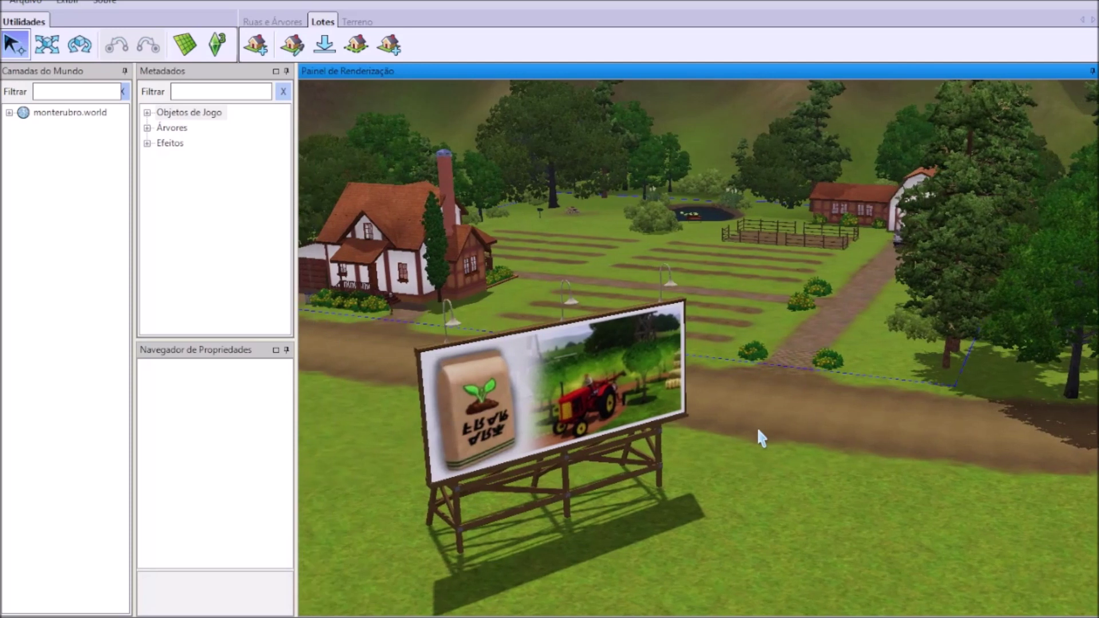
key("Left")
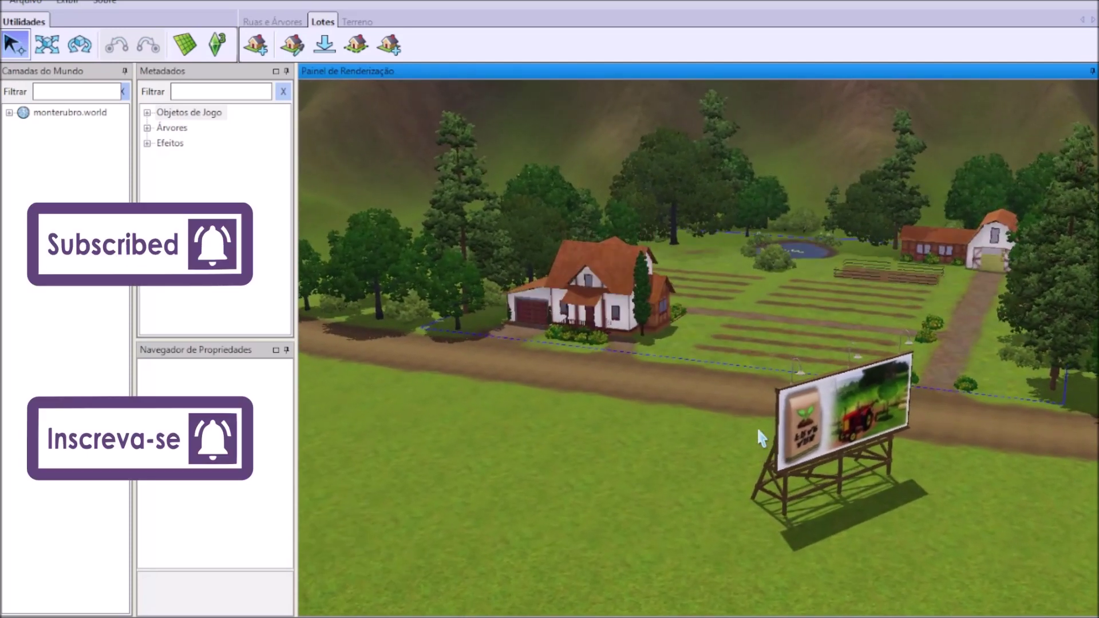
key("Right")
key("Right")
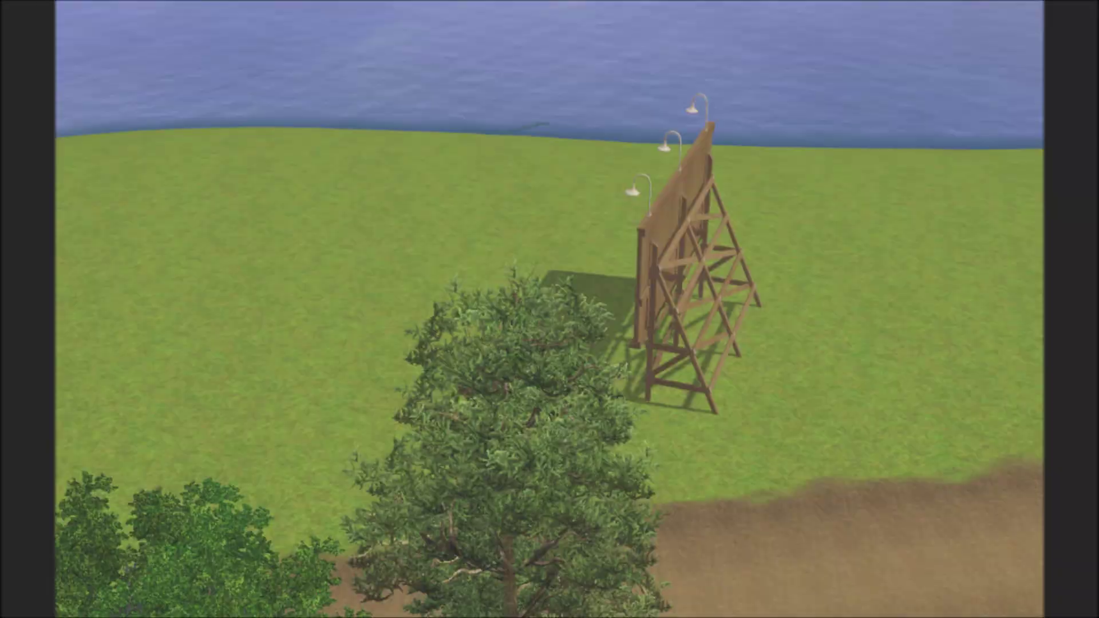
key("e")
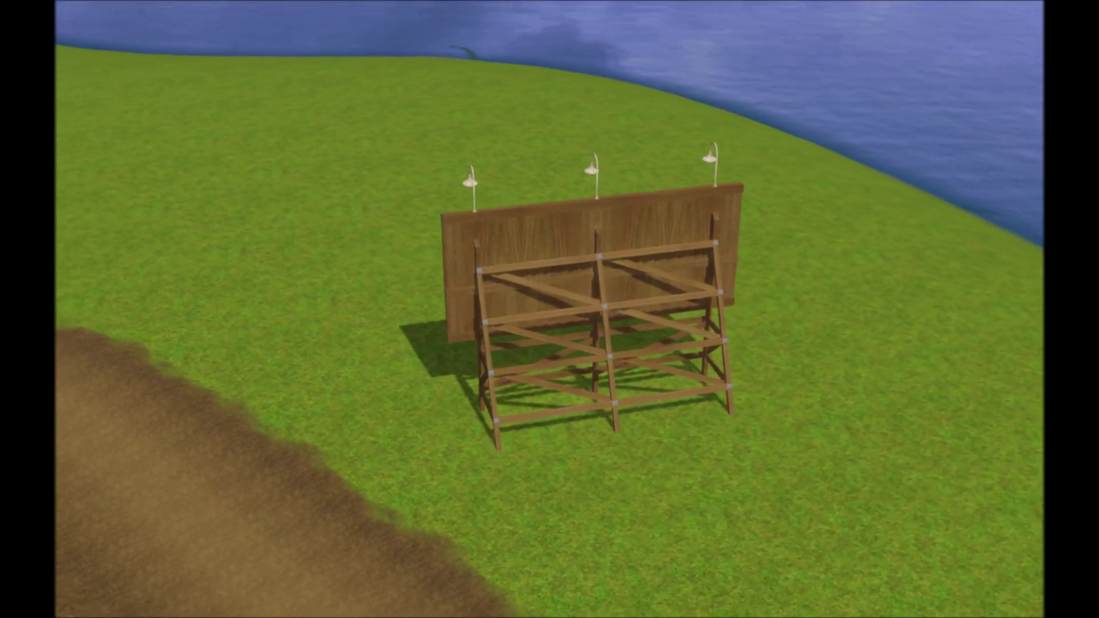